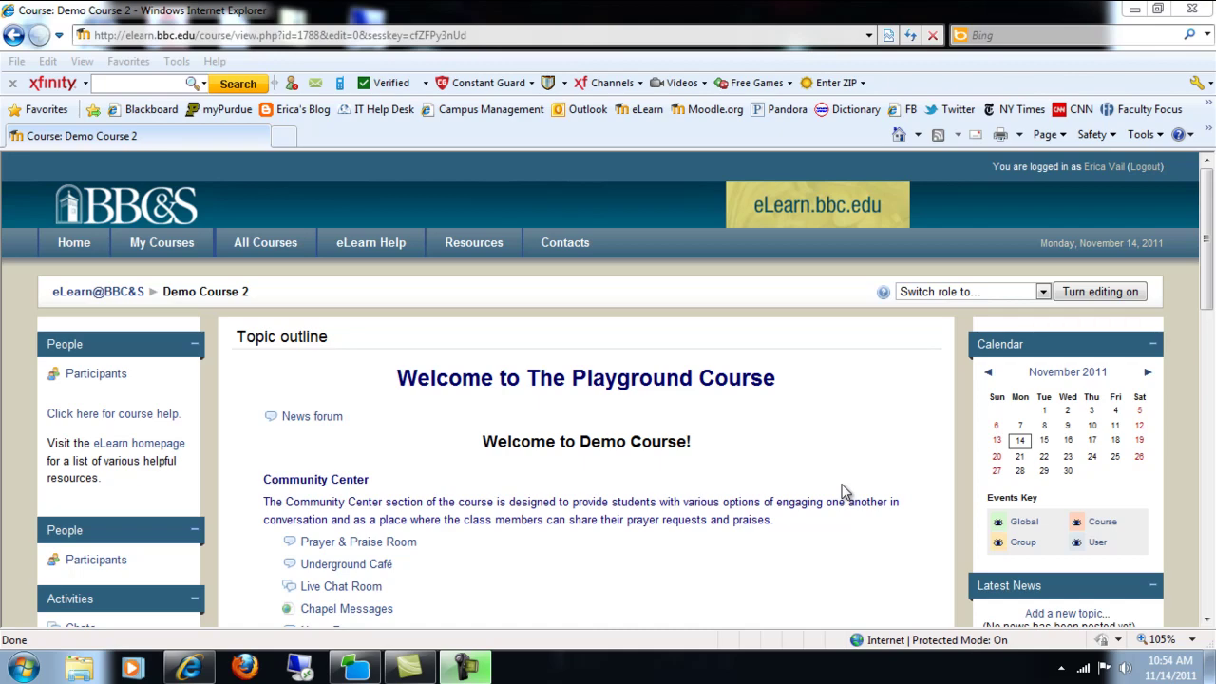
# Turn on course editing and add a new Quiz activity named Q4 to the Quizzes topic
pyautogui.moveTo(203, 240)
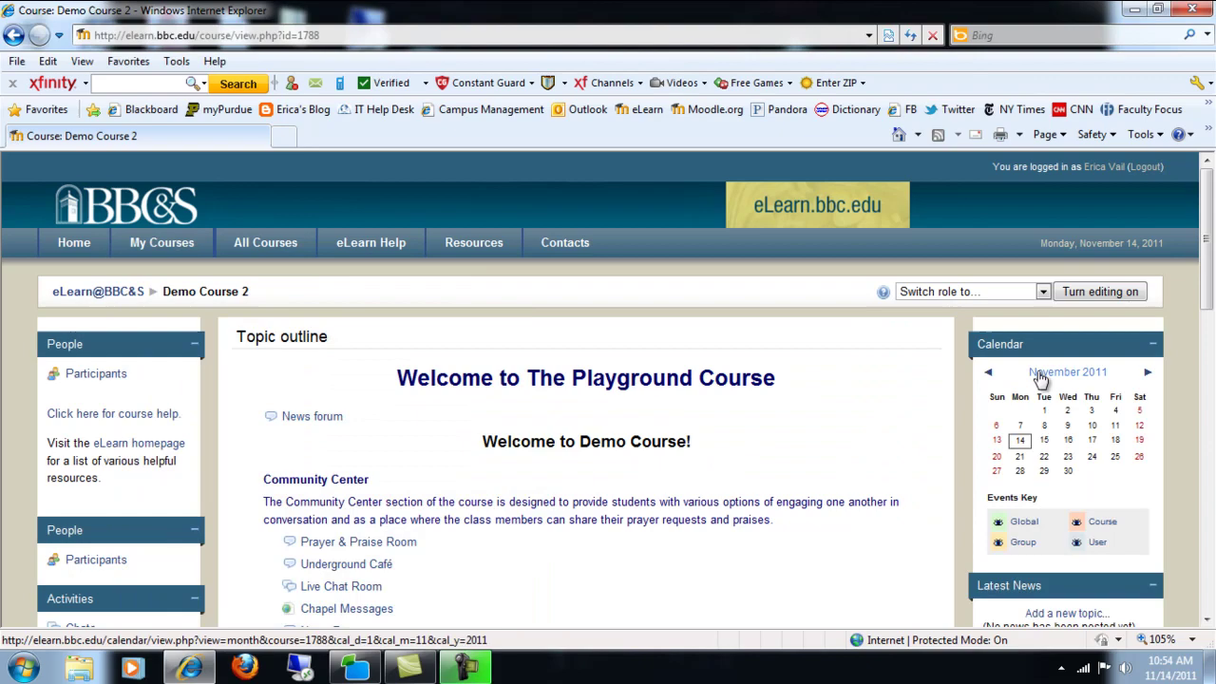
pyautogui.click(1079, 295)
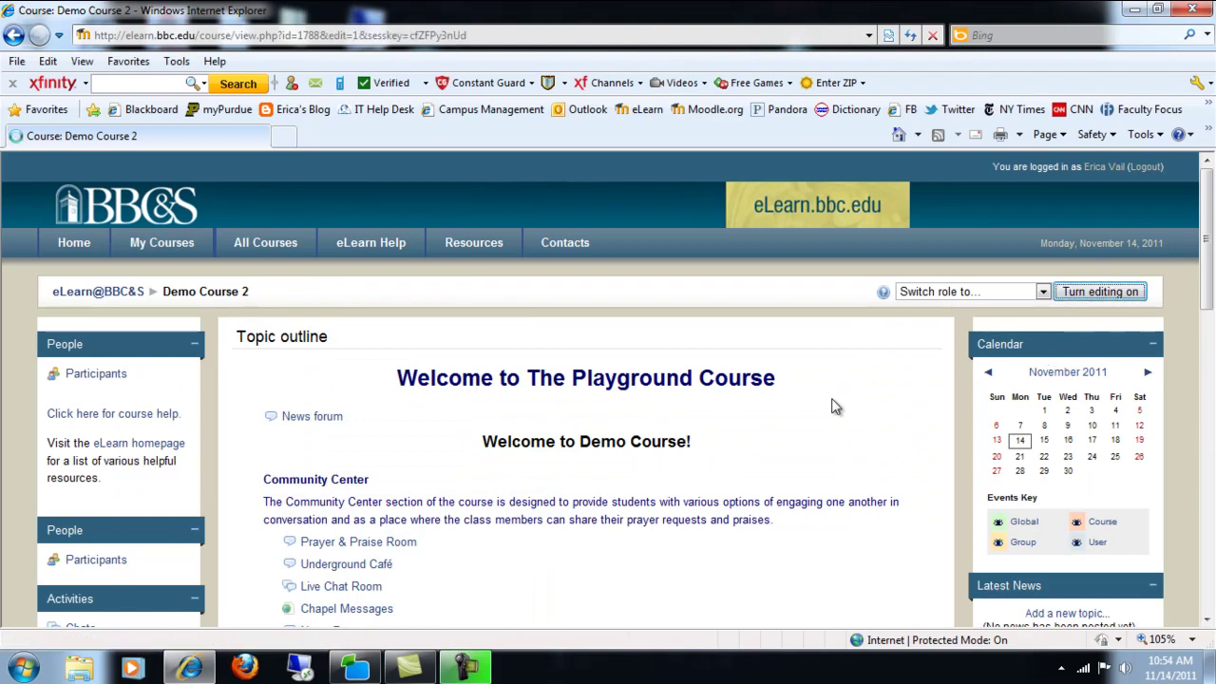
pyautogui.scroll(-10, 833, 407)
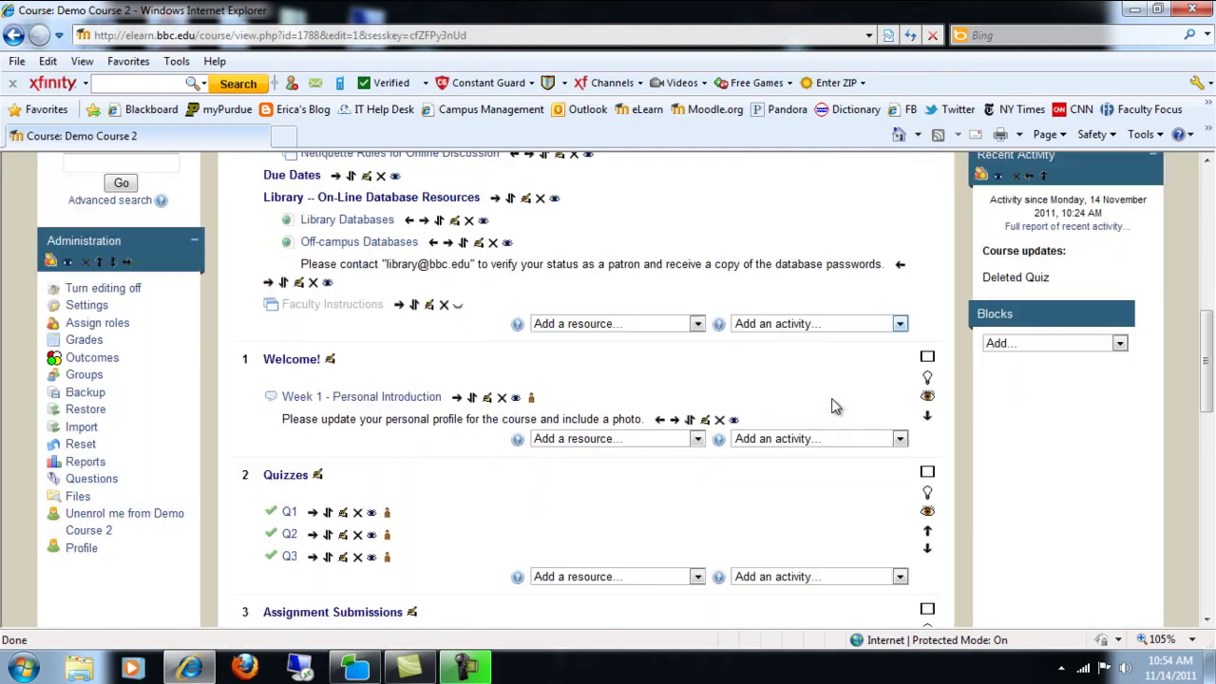
pyautogui.scroll(-3, 833, 407)
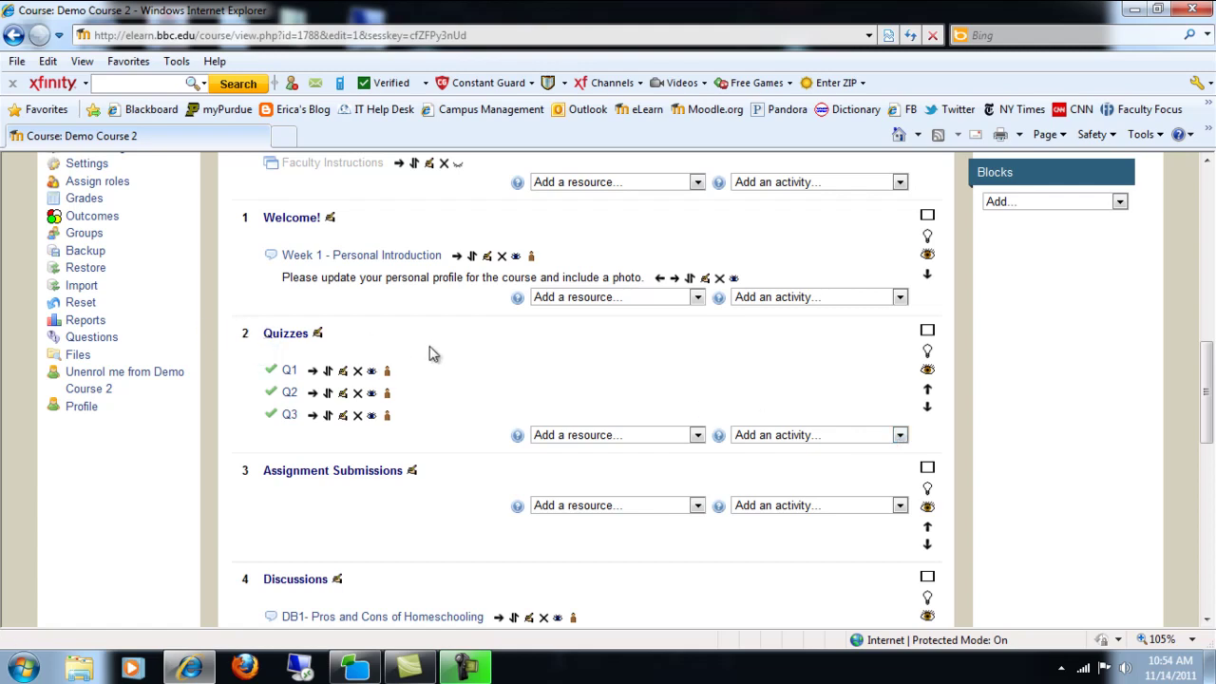
pyautogui.click(900, 435)
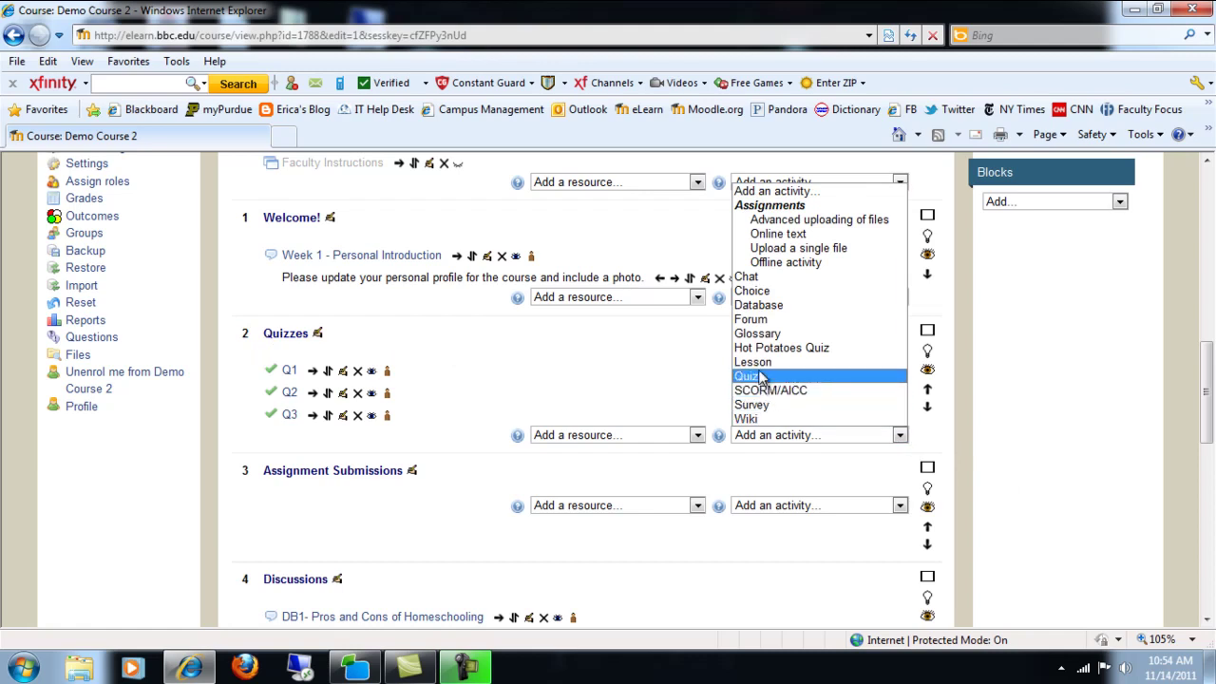
pyautogui.click(747, 376)
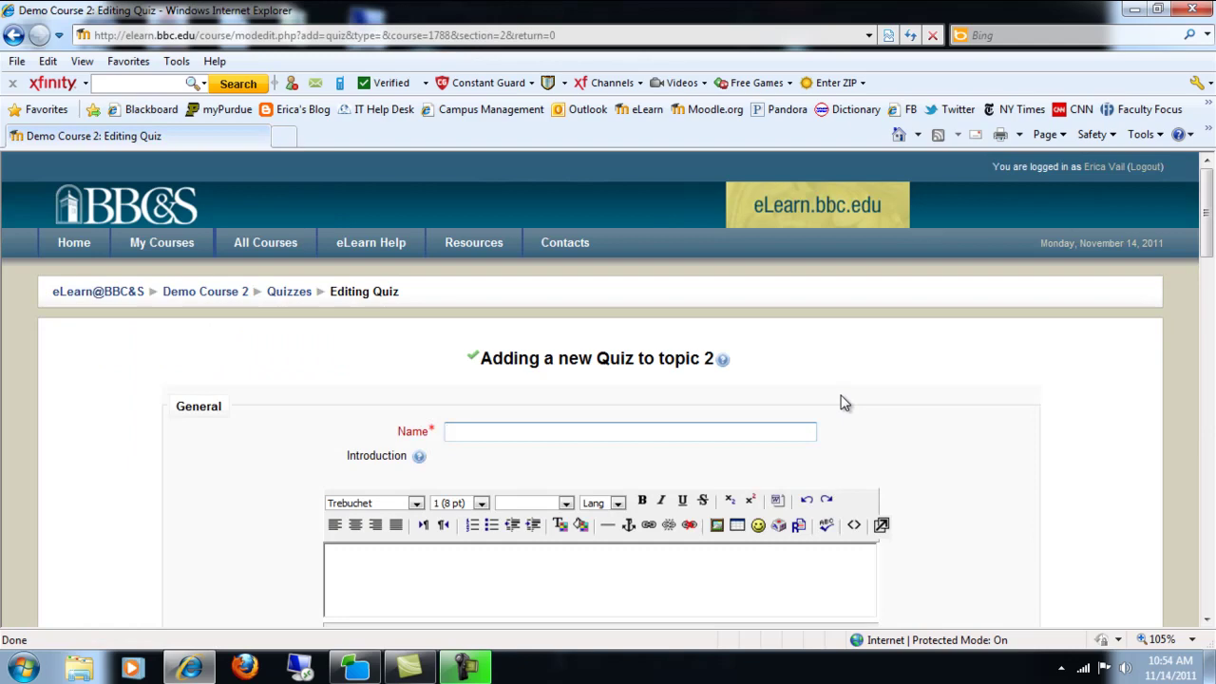
pyautogui.write('Q4')
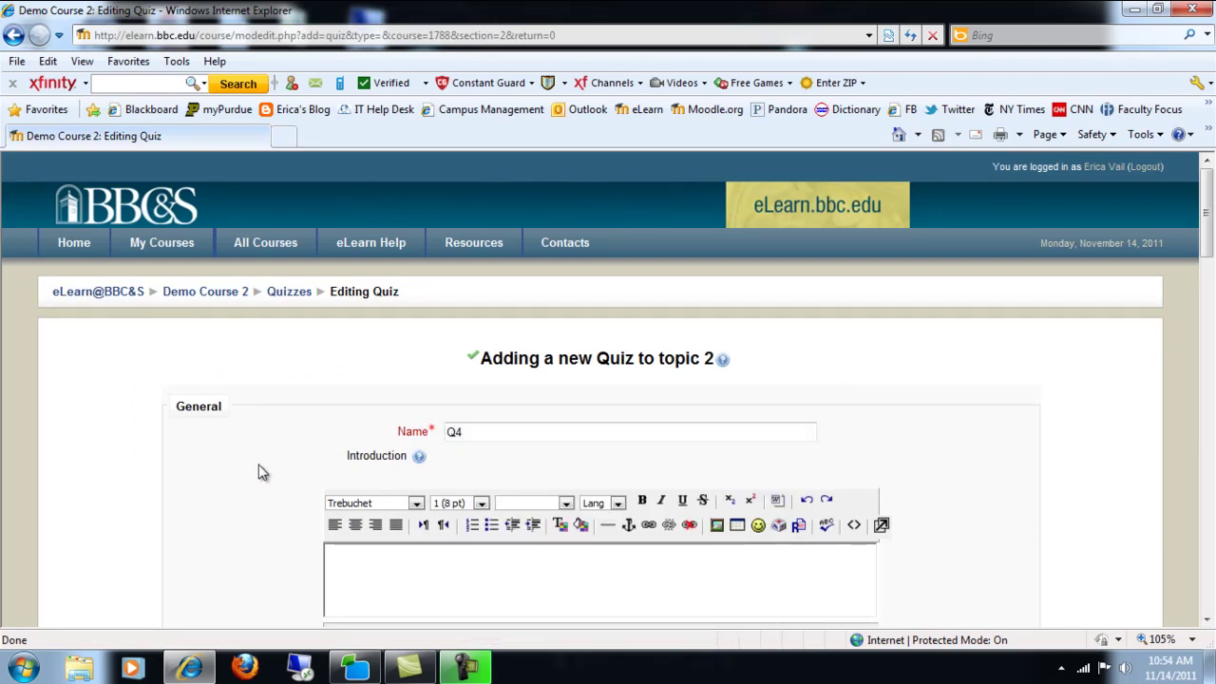
pyautogui.scroll(-3, 260, 469)
pyautogui.scroll(-2, 263, 472)
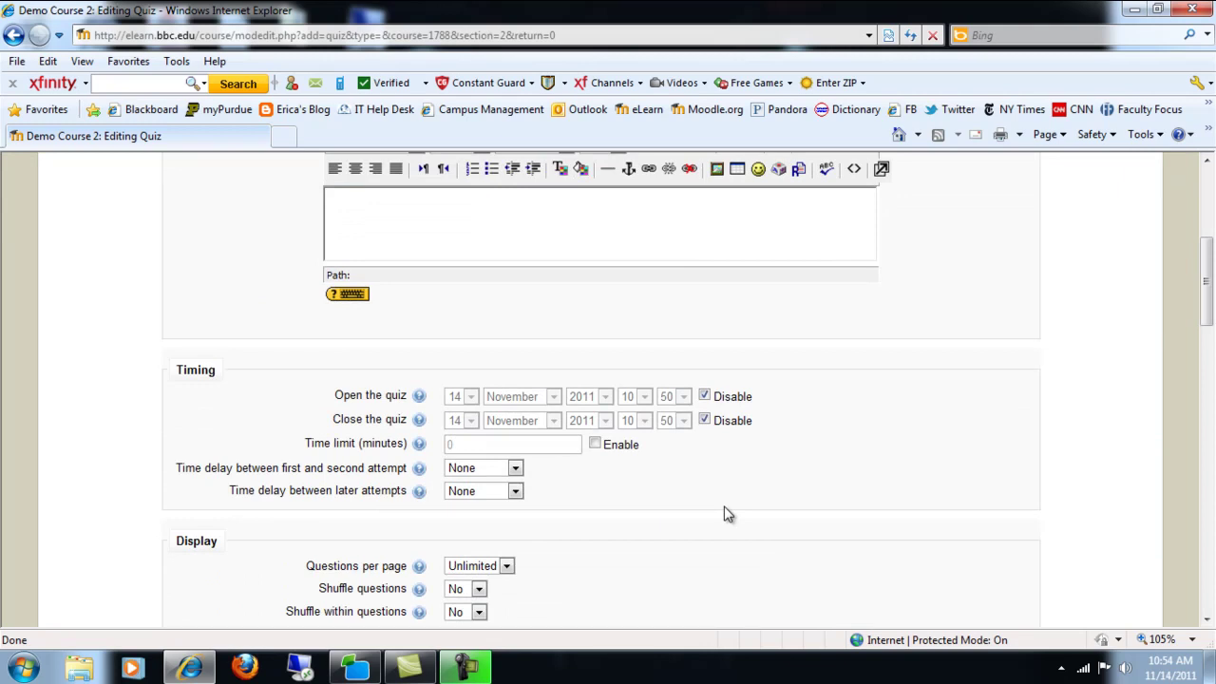
pyautogui.click(704, 396)
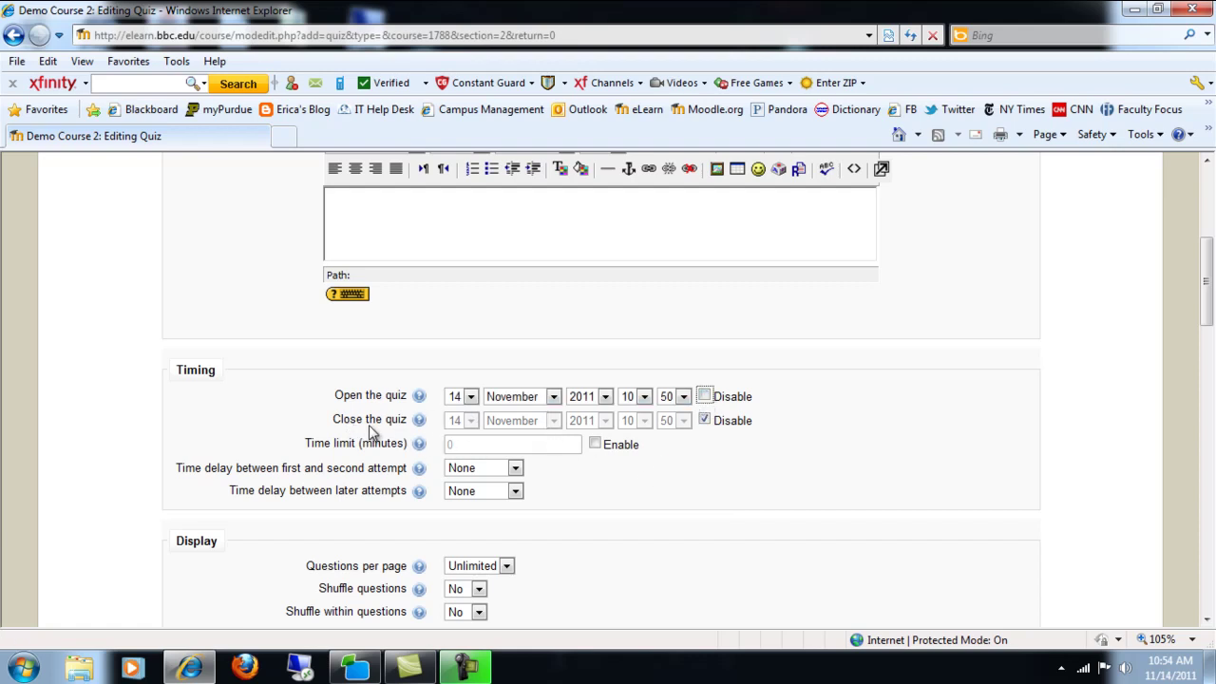
pyautogui.click(704, 420)
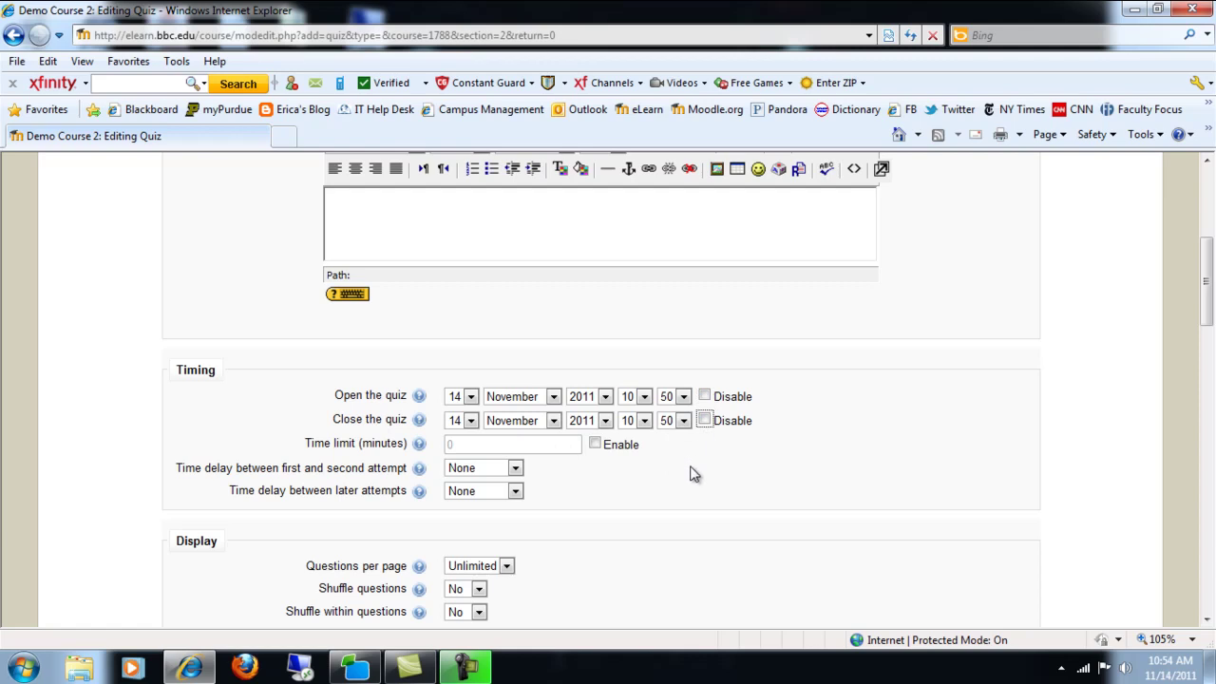
pyautogui.click(704, 395)
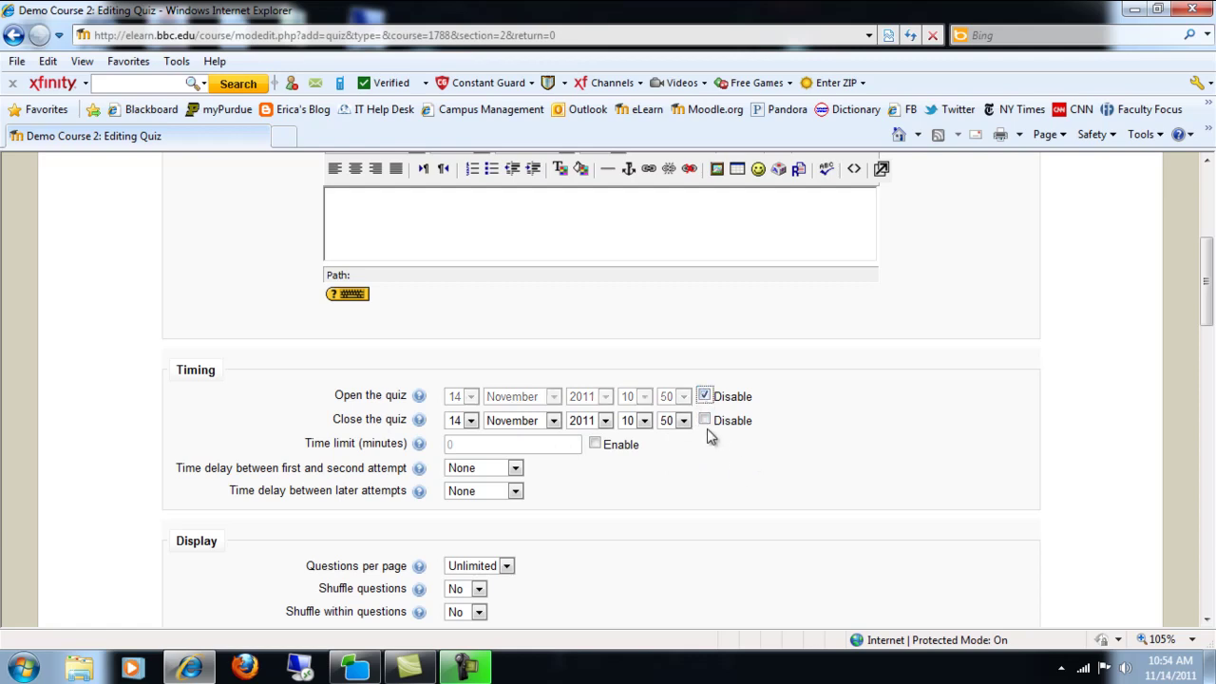
pyautogui.click(704, 420)
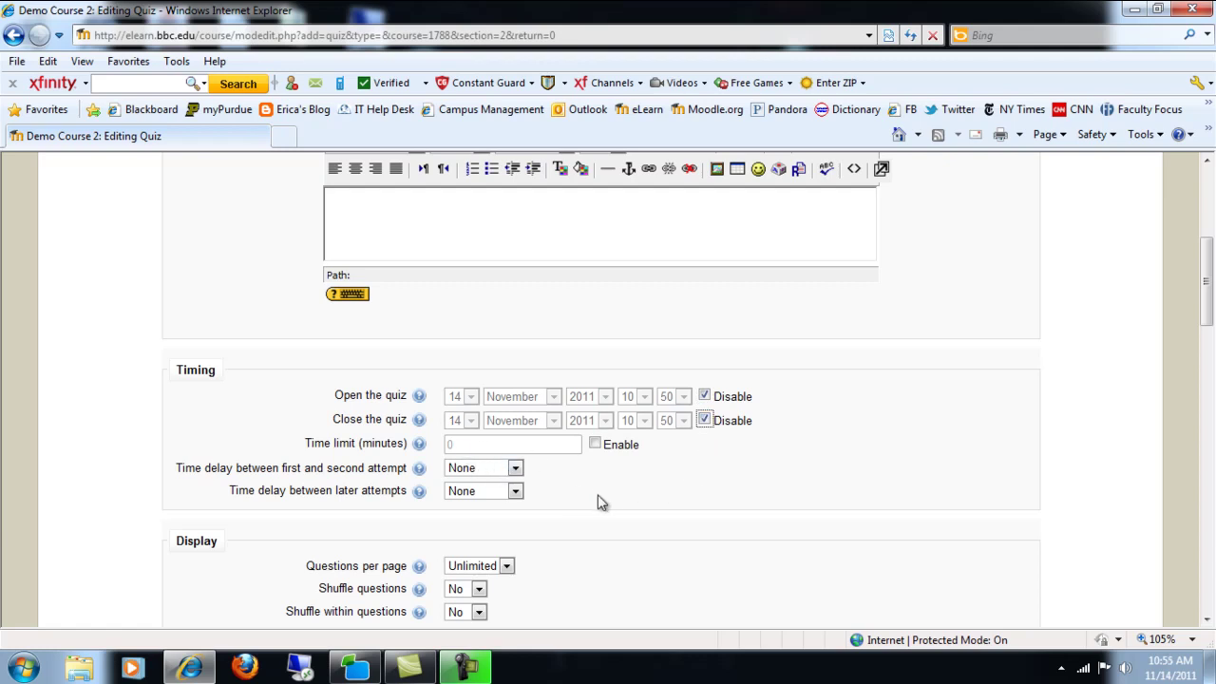
# Enable the quiz's time limit and set it to 20 minutes
pyautogui.click(595, 445)
pyautogui.click(526, 445)
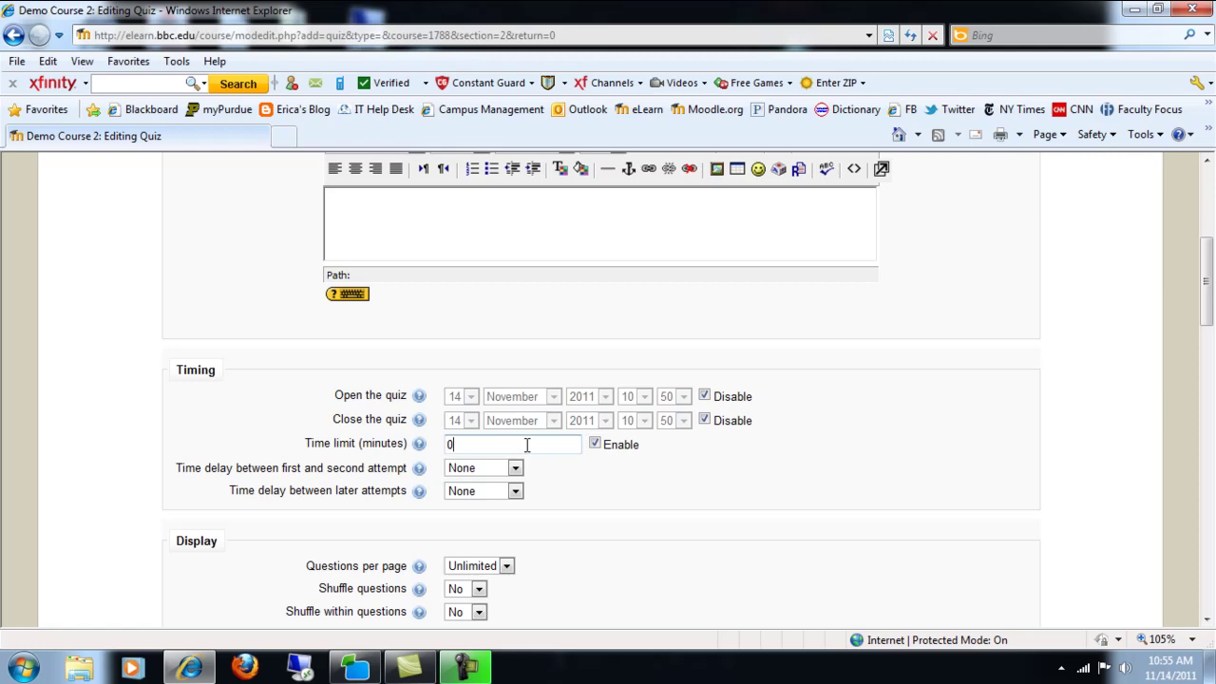
pyautogui.press('BackSpace')
pyautogui.write('20')
pyautogui.scroll(-4, 582, 513)
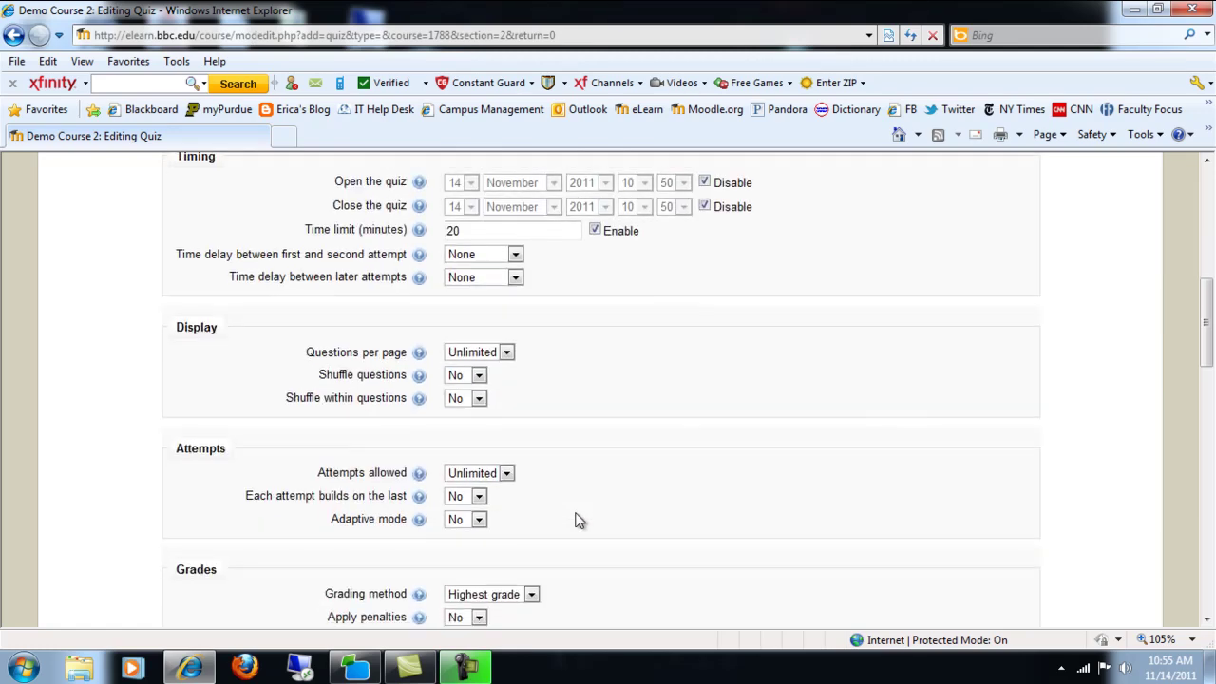
pyautogui.scroll(-1, 580, 521)
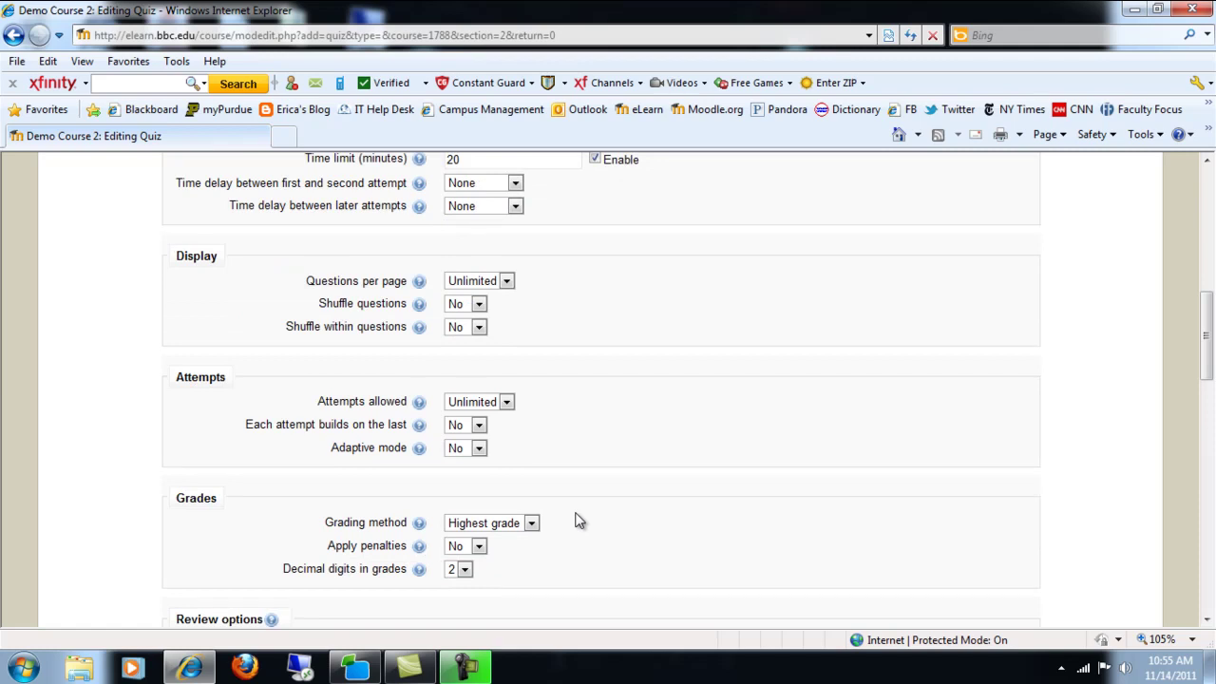
pyautogui.click(479, 304)
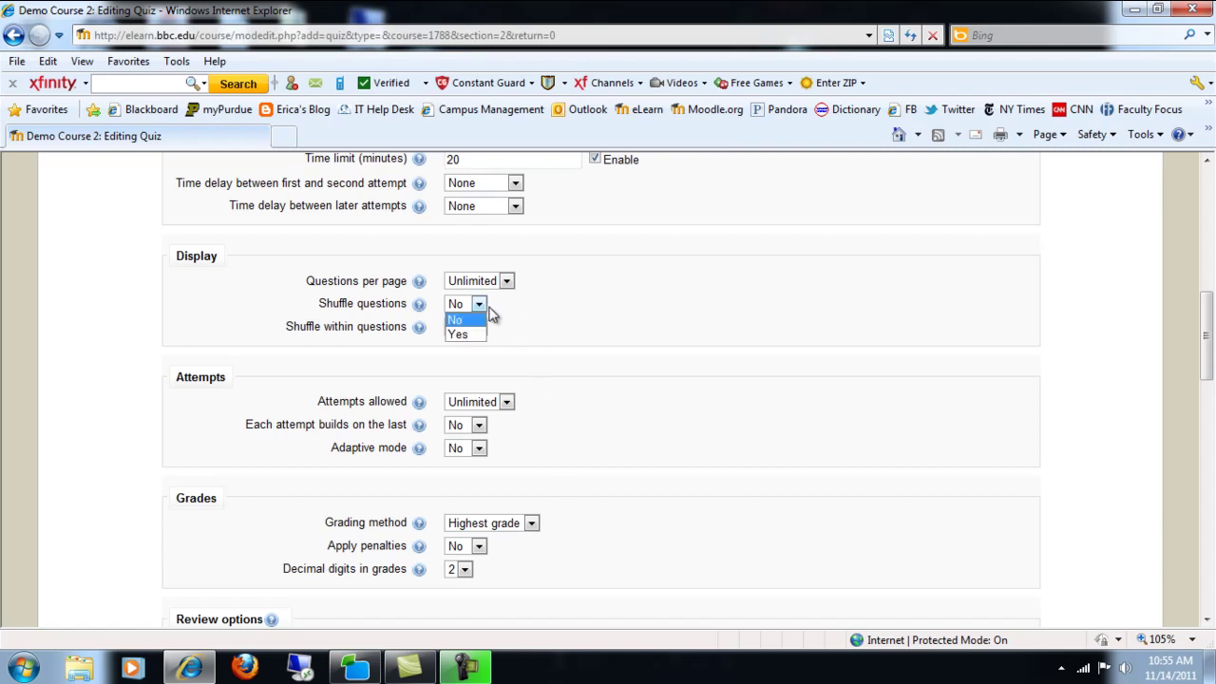
pyautogui.click(524, 338)
pyautogui.click(480, 327)
pyautogui.click(549, 332)
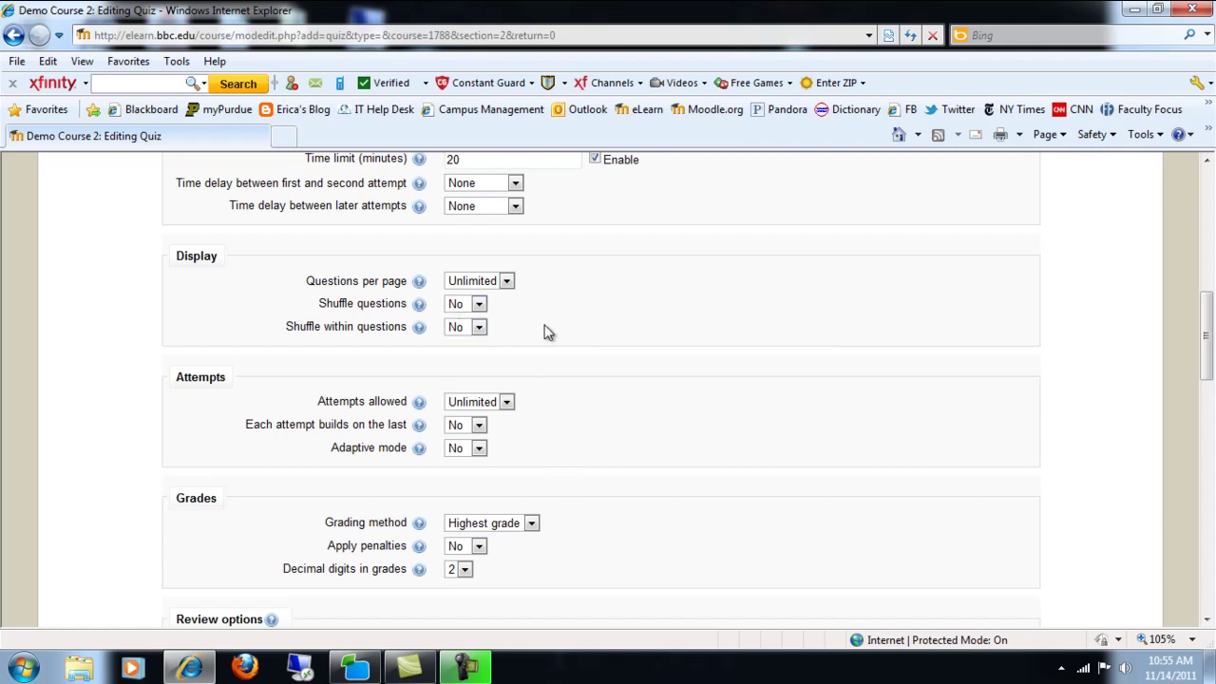
# Limit the attempts allowed to 1, save the quiz and return to the course
pyautogui.scroll(-1, 644, 460)
pyautogui.scroll(-1, 643, 460)
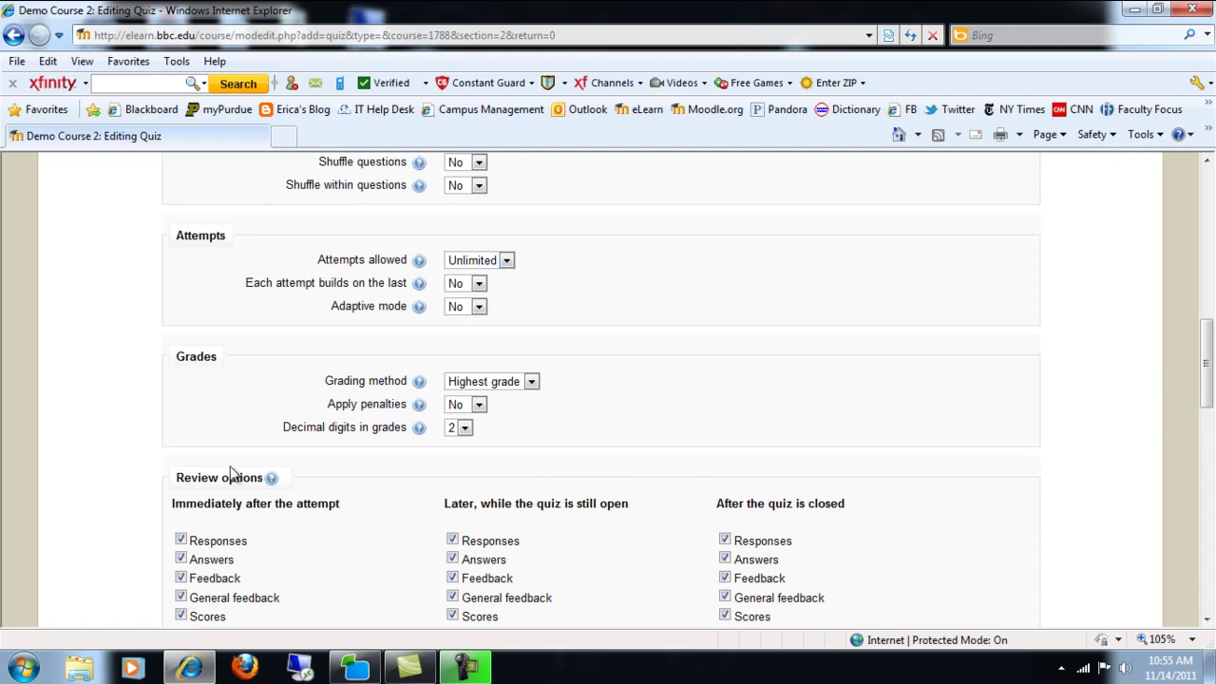
pyautogui.click(509, 263)
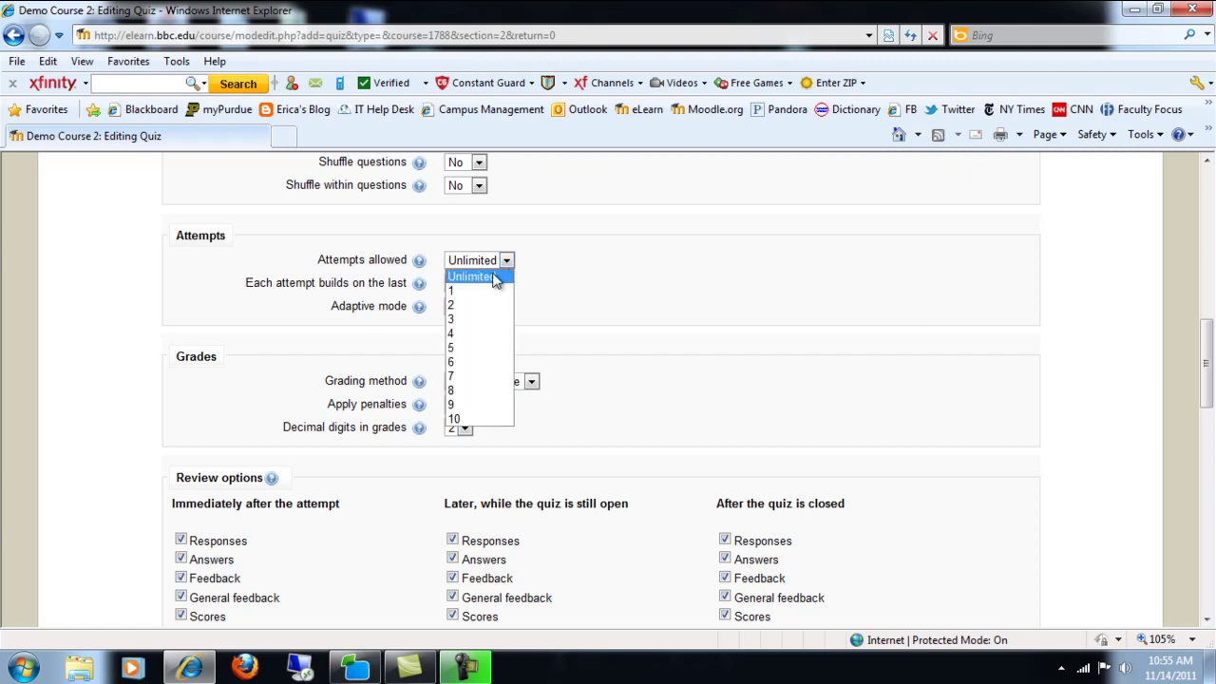
pyautogui.click(483, 293)
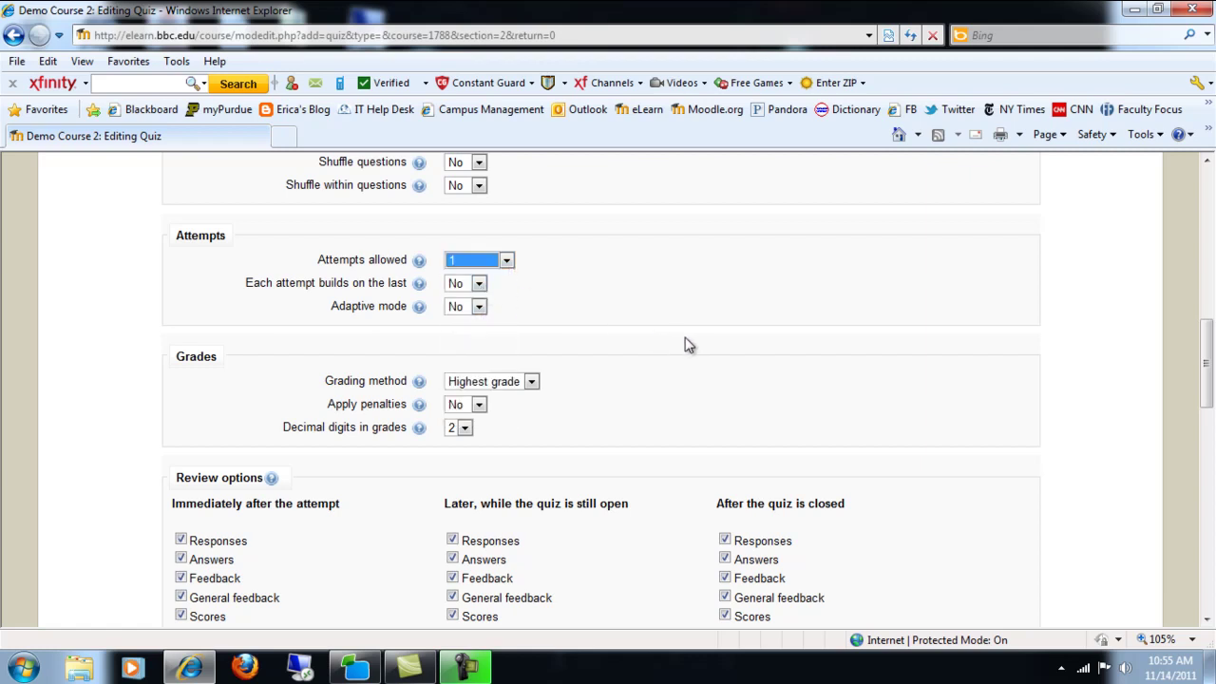
pyautogui.click(697, 359)
pyautogui.scroll(-15, 697, 369)
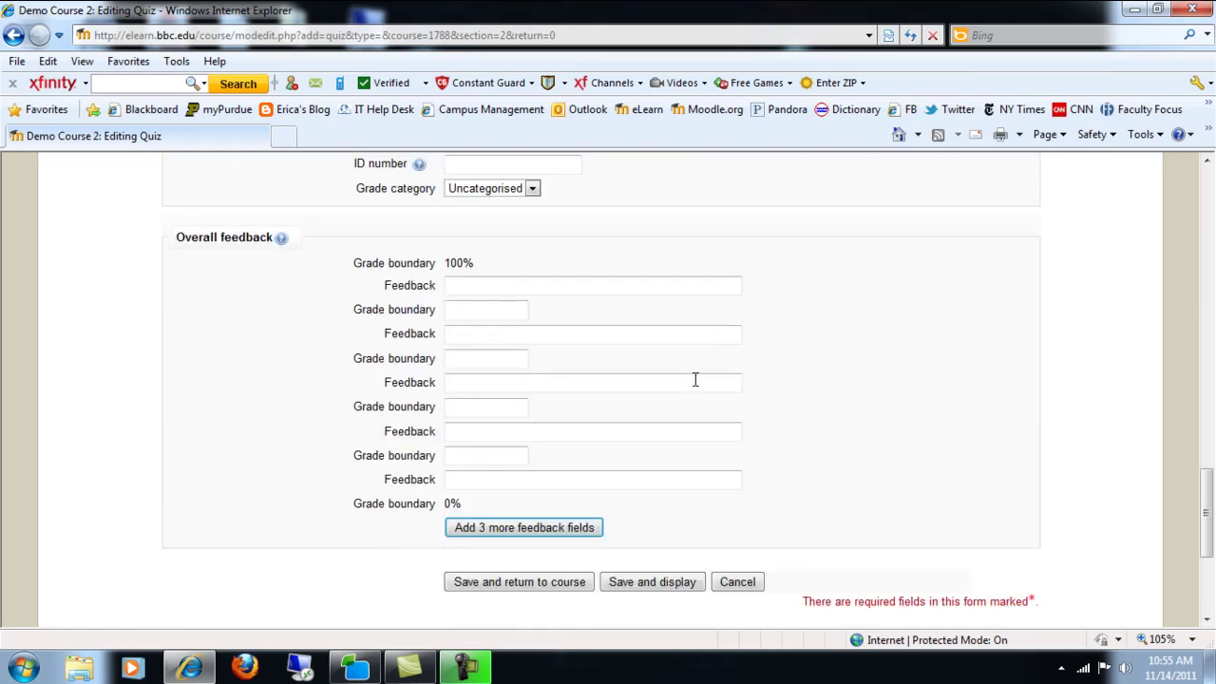
pyautogui.click(499, 350)
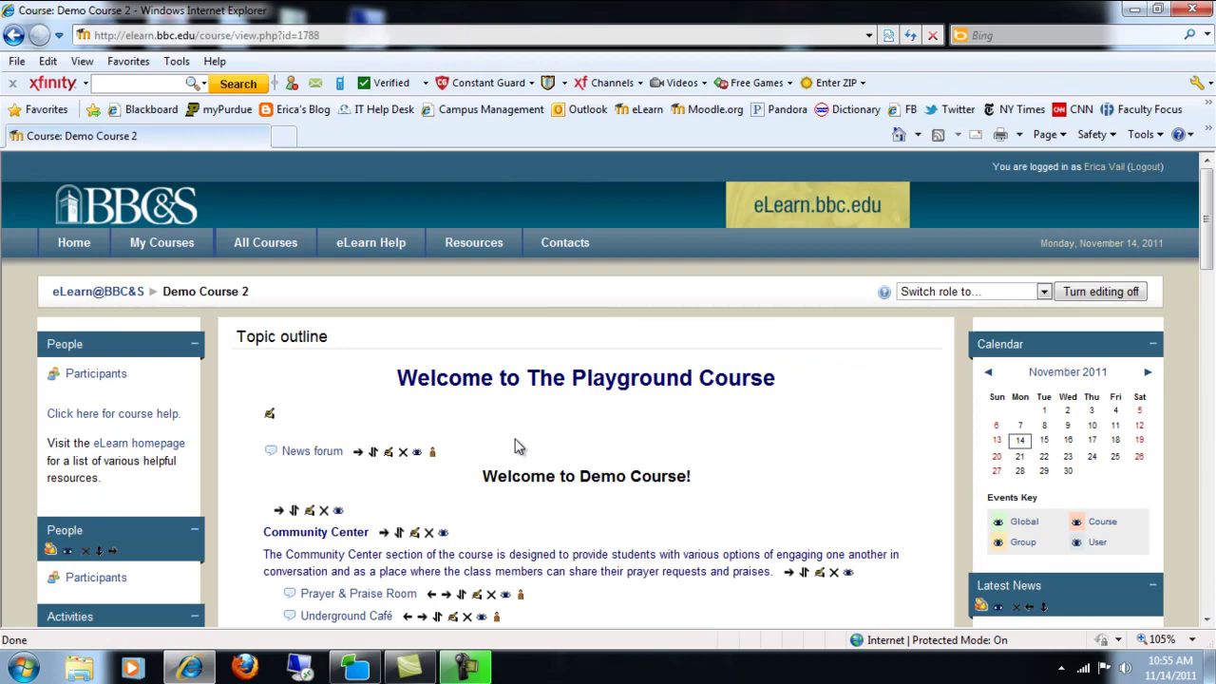
# Open quiz Q4 from the Quizzes topic and set its question bank category to Default for Q4
pyautogui.scroll(-8, 518, 446)
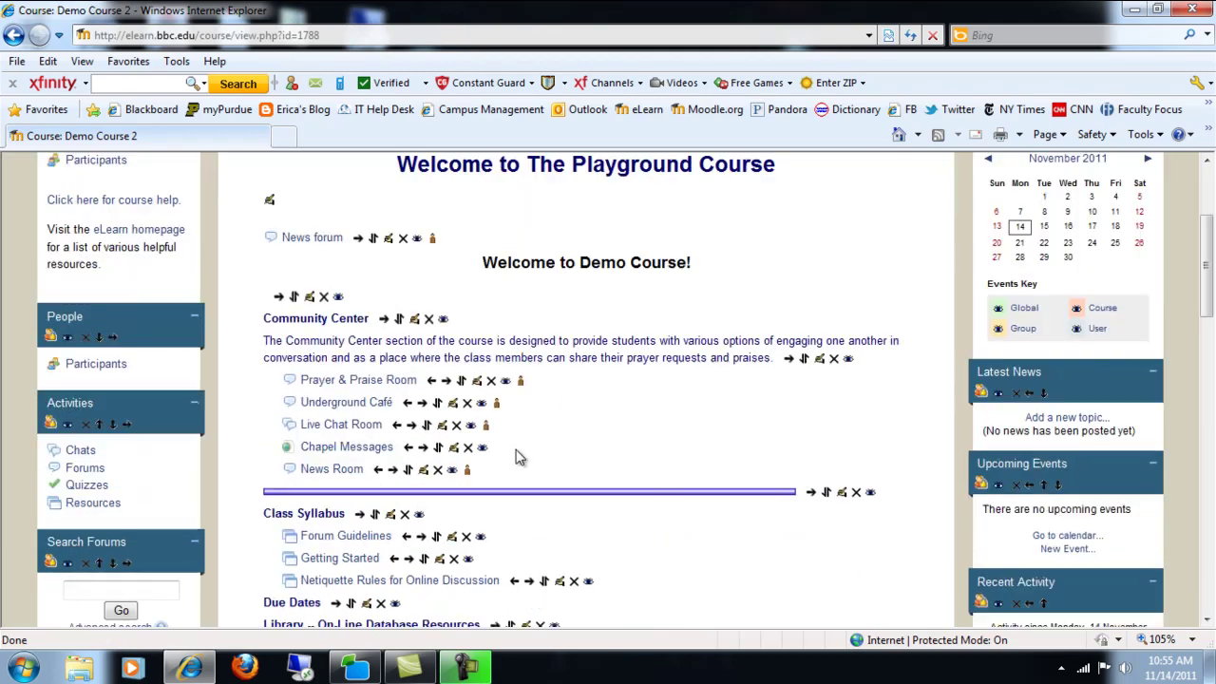
pyautogui.scroll(-3, 549, 488)
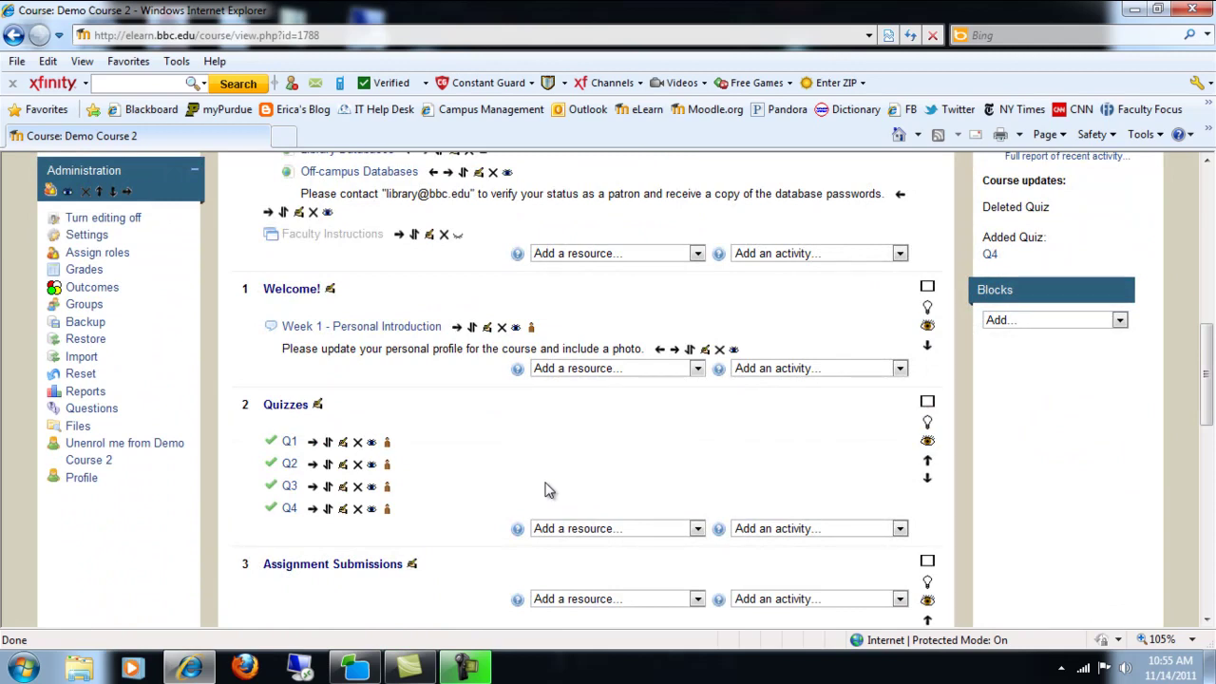
pyautogui.click(289, 508)
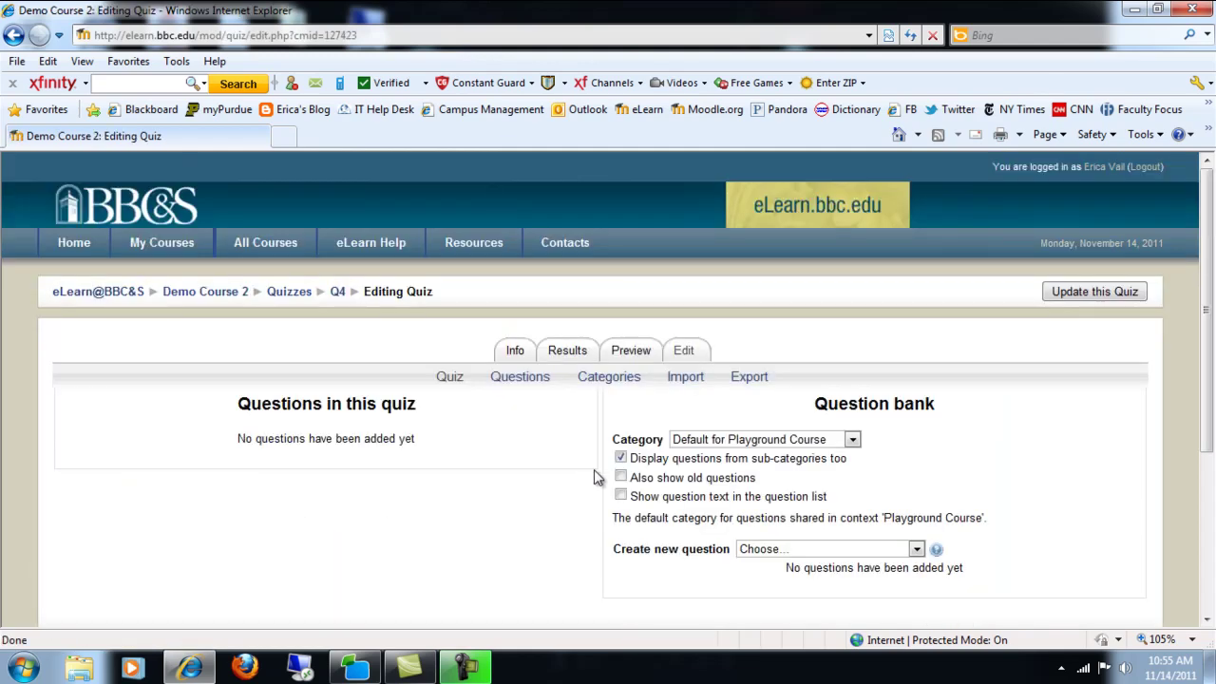
pyautogui.scroll(-2, 594, 469)
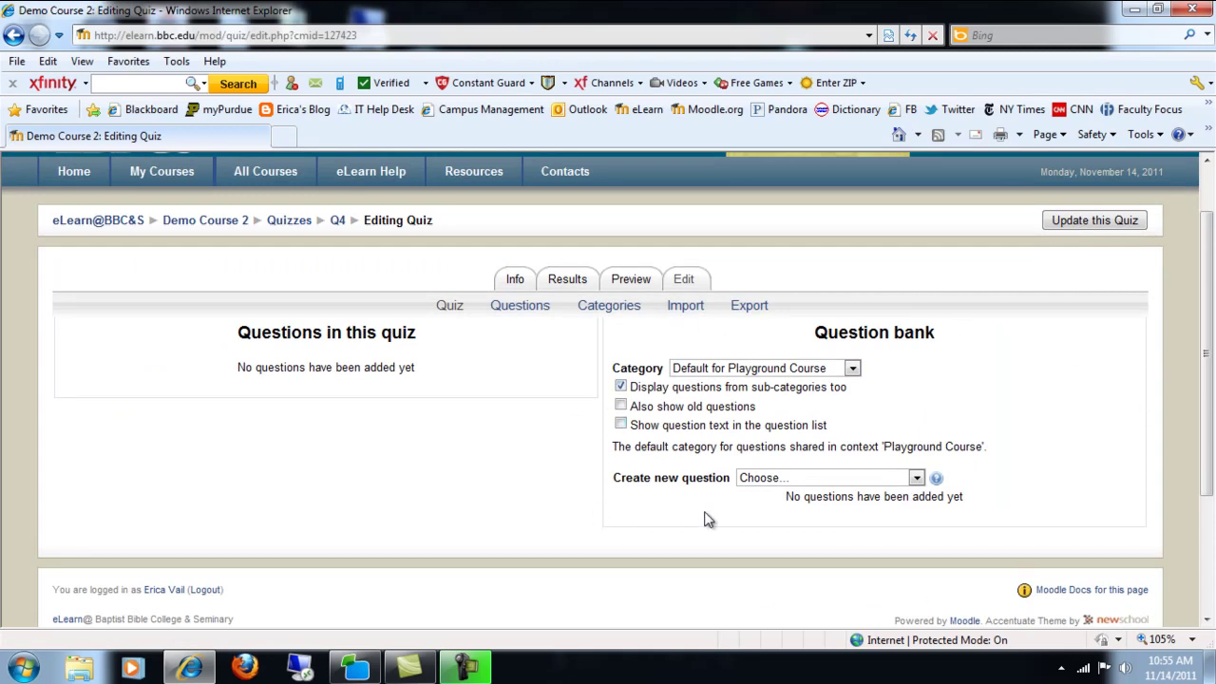
pyautogui.click(853, 370)
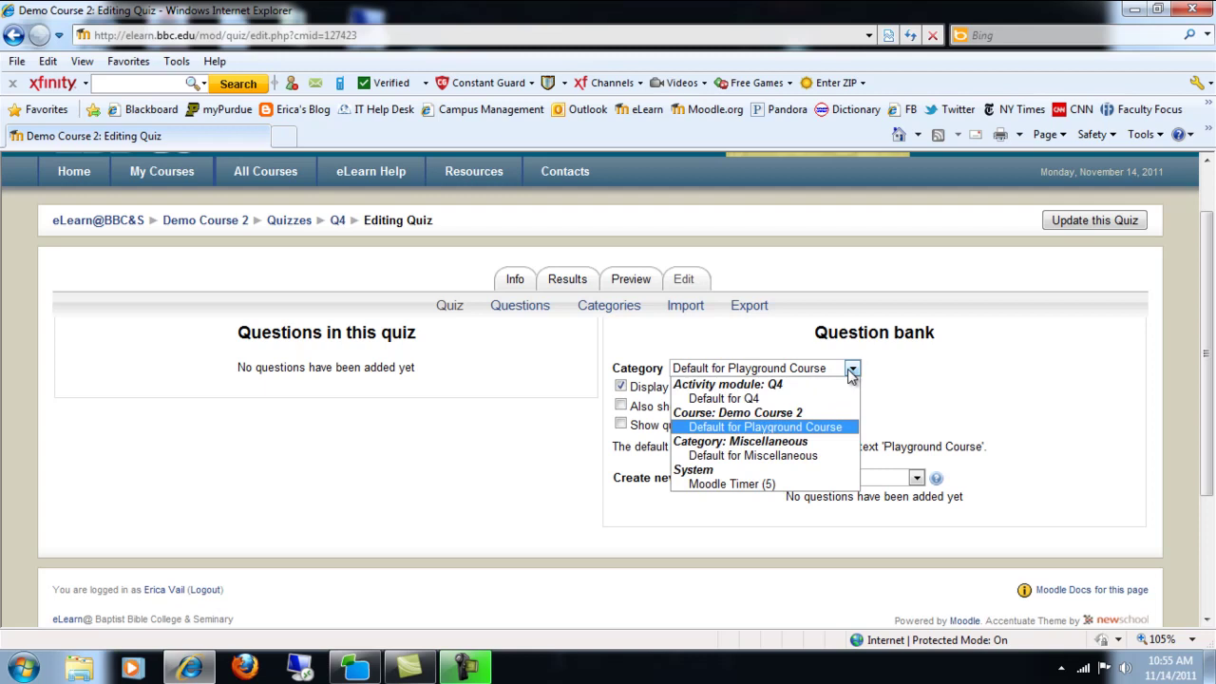
pyautogui.click(803, 403)
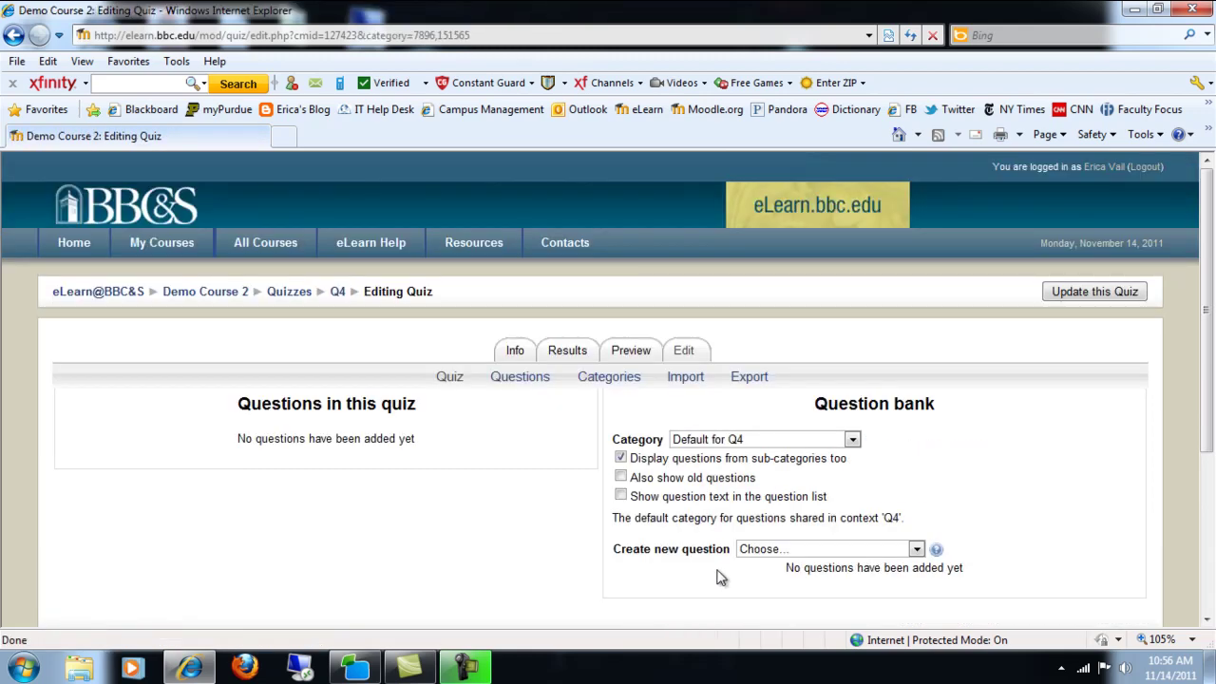
# Create a new Multiple Choice question in the Q4 question bank and name it 1
pyautogui.scroll(-1, 723, 578)
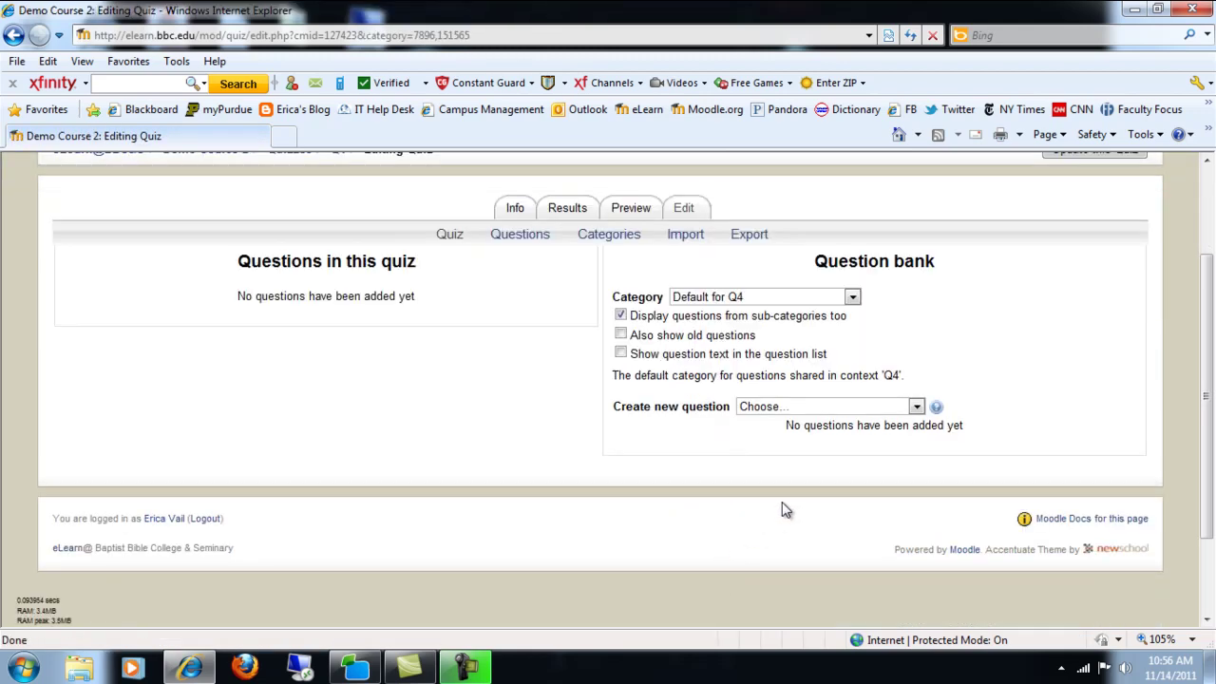
pyautogui.click(916, 407)
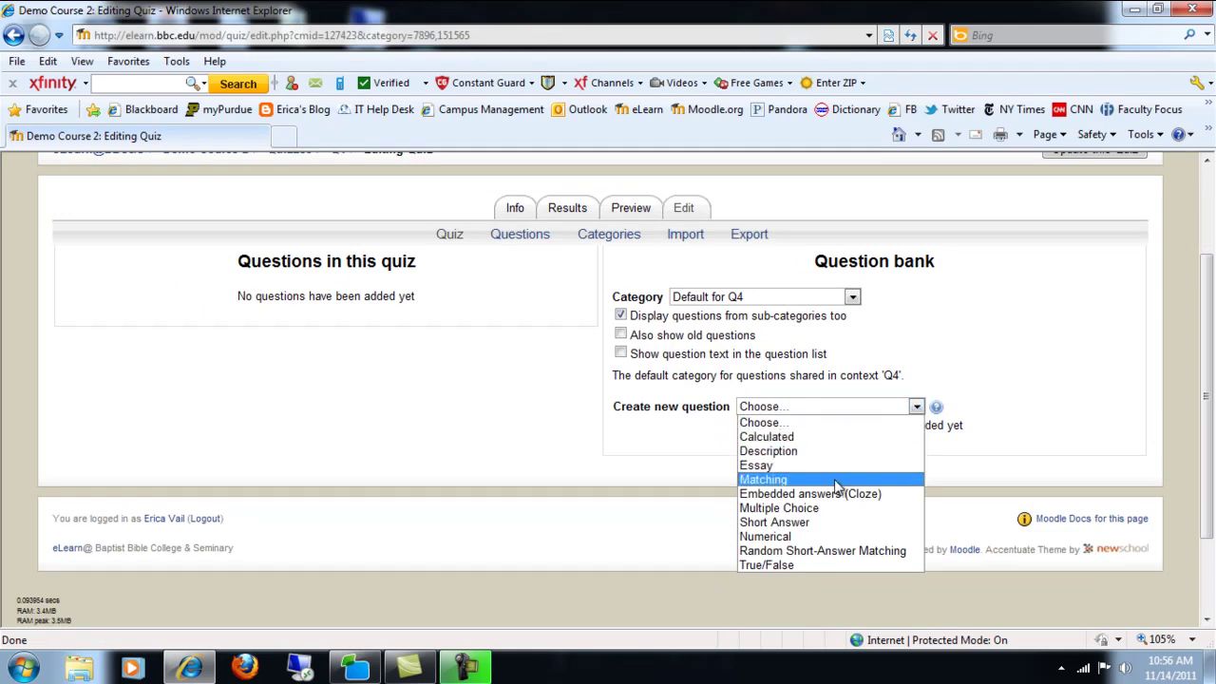
pyautogui.click(824, 511)
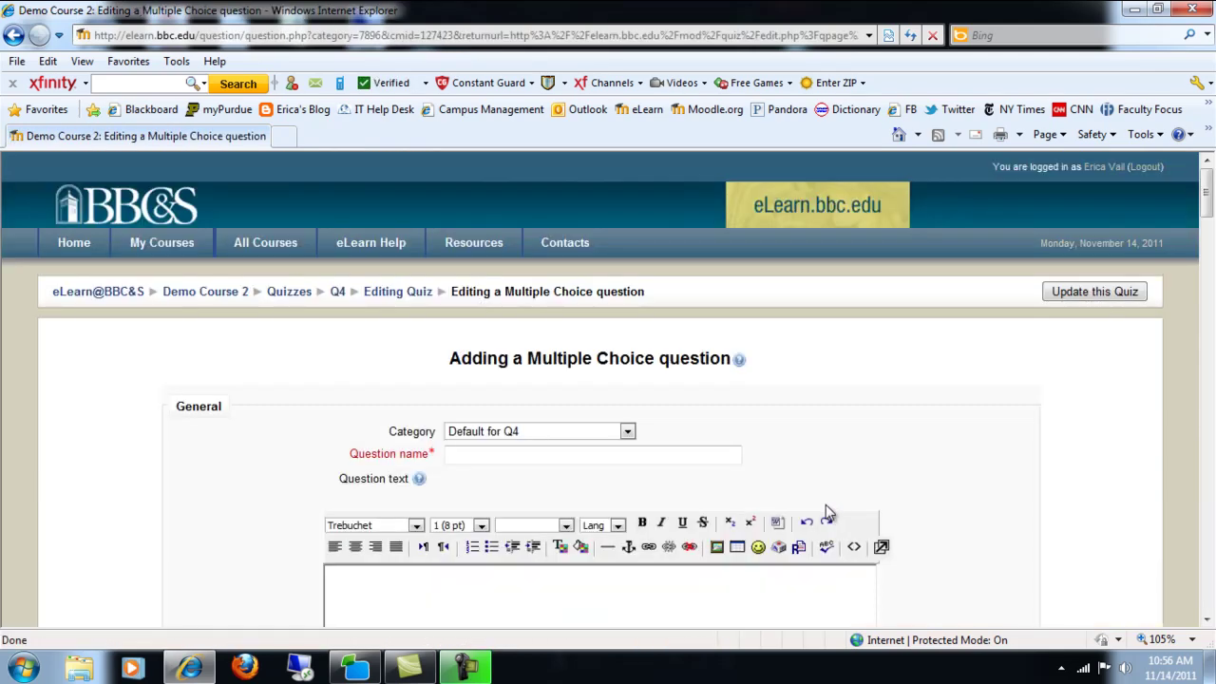
pyautogui.click(522, 311)
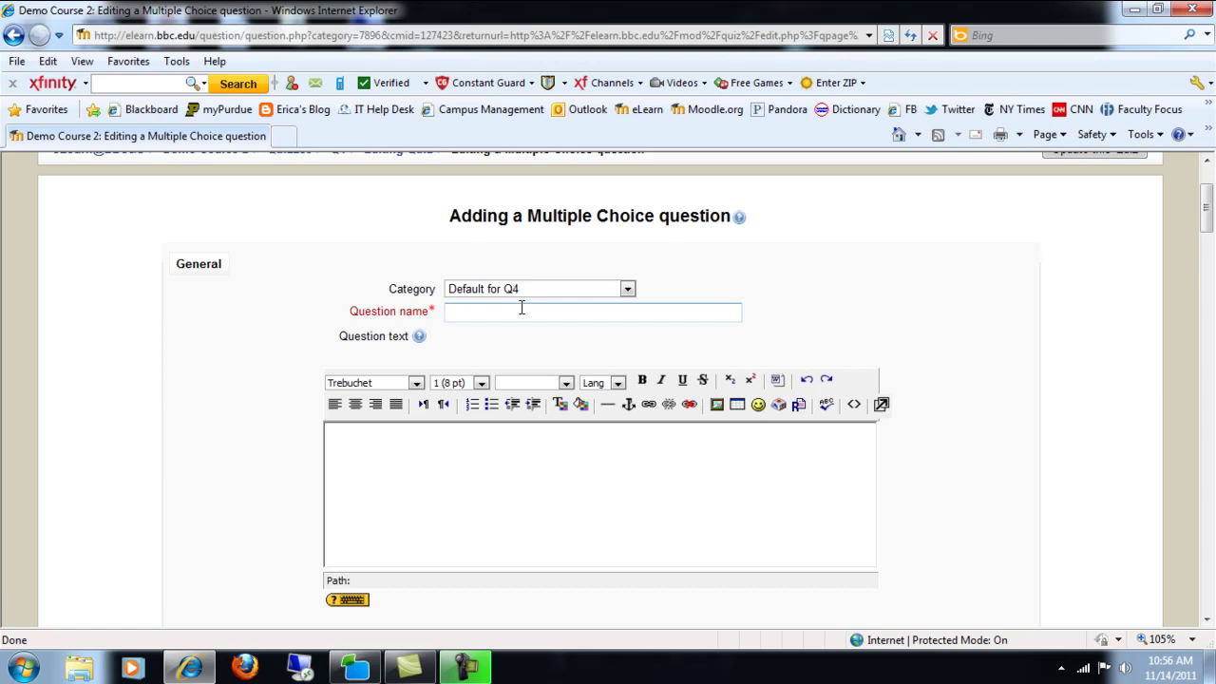
pyautogui.write('1')
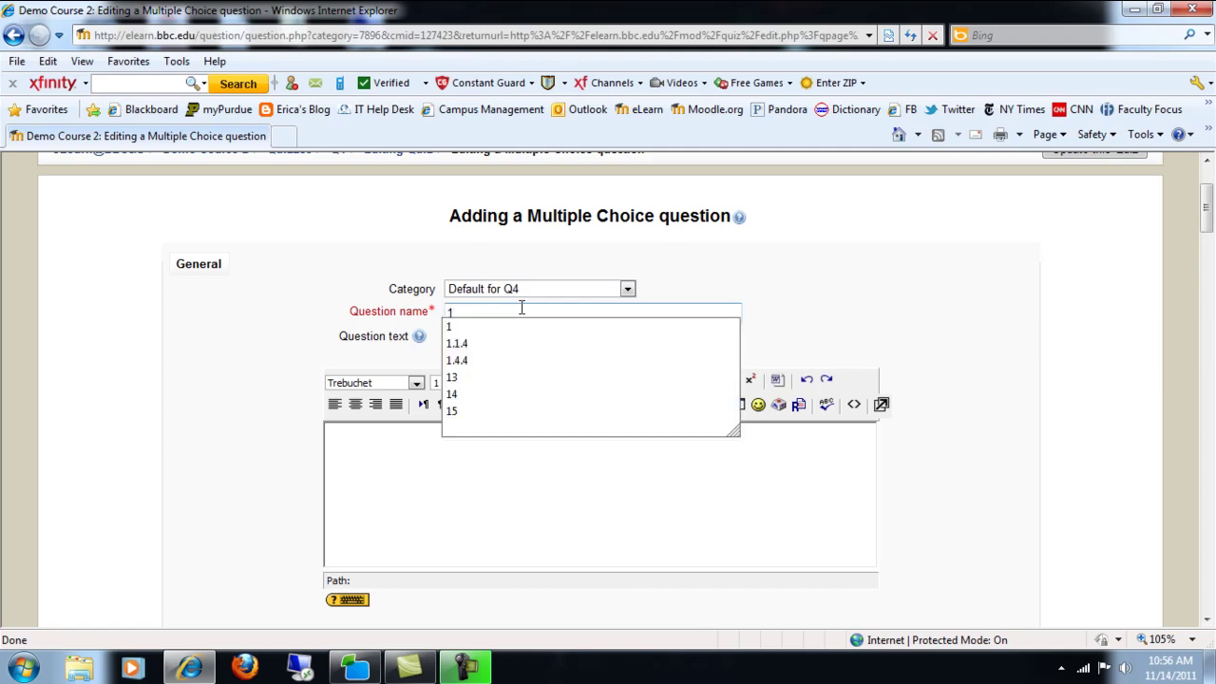
pyautogui.click(218, 478)
# Enter "What school do you attend?" as the question text
pyautogui.scroll(-3, 239, 481)
pyautogui.click(487, 336)
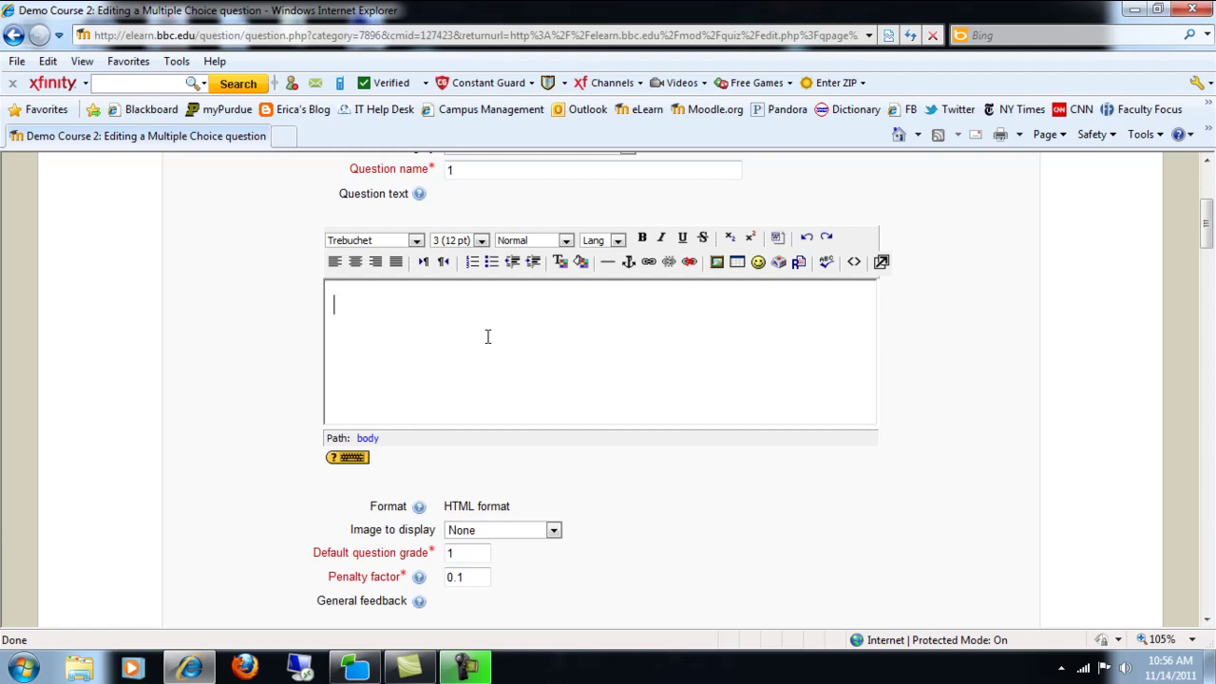
pyautogui.write('What school do')
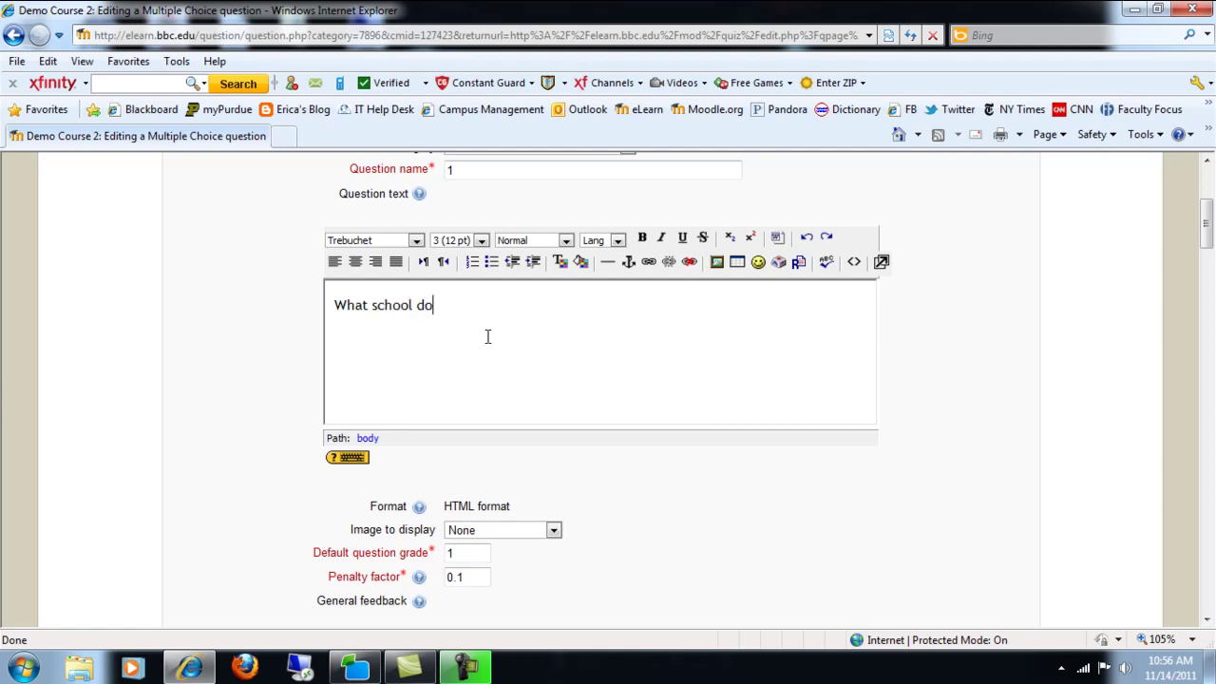
pyautogui.write(' you attend?')
# Enter Baptist Bible College and Seminary as the answer for Choice 1 and Lancaster Bible College for Choice 2
pyautogui.scroll(-5, 487, 336)
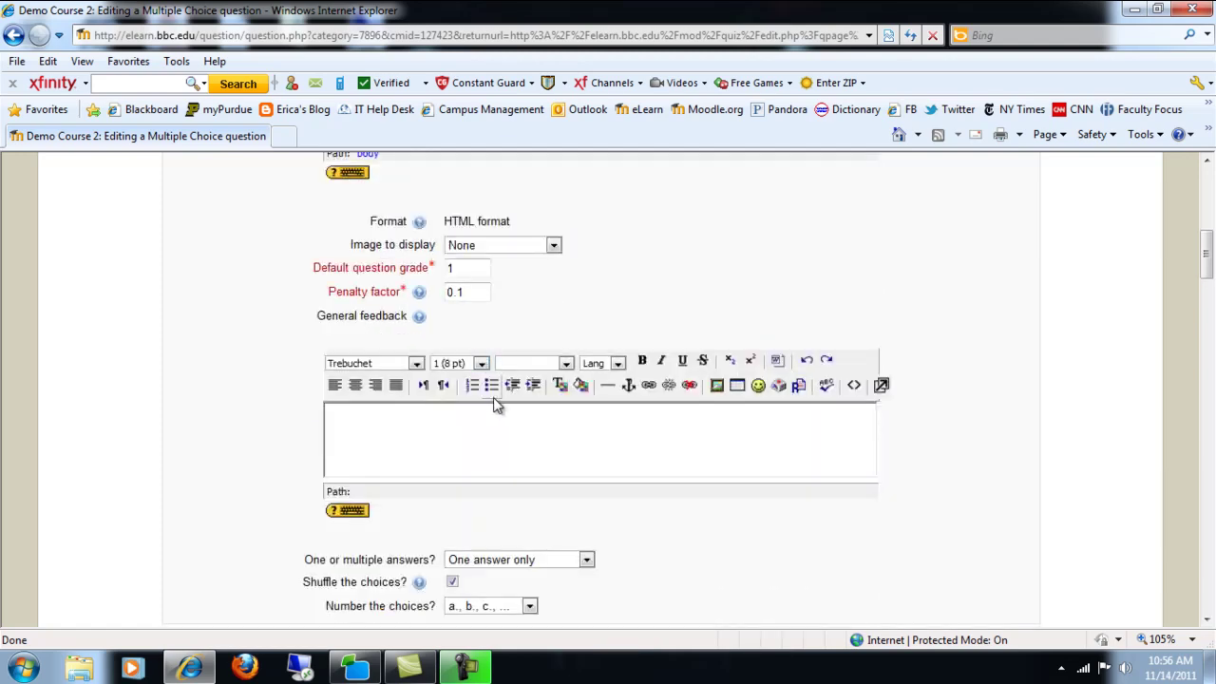
pyautogui.write('Baptist')
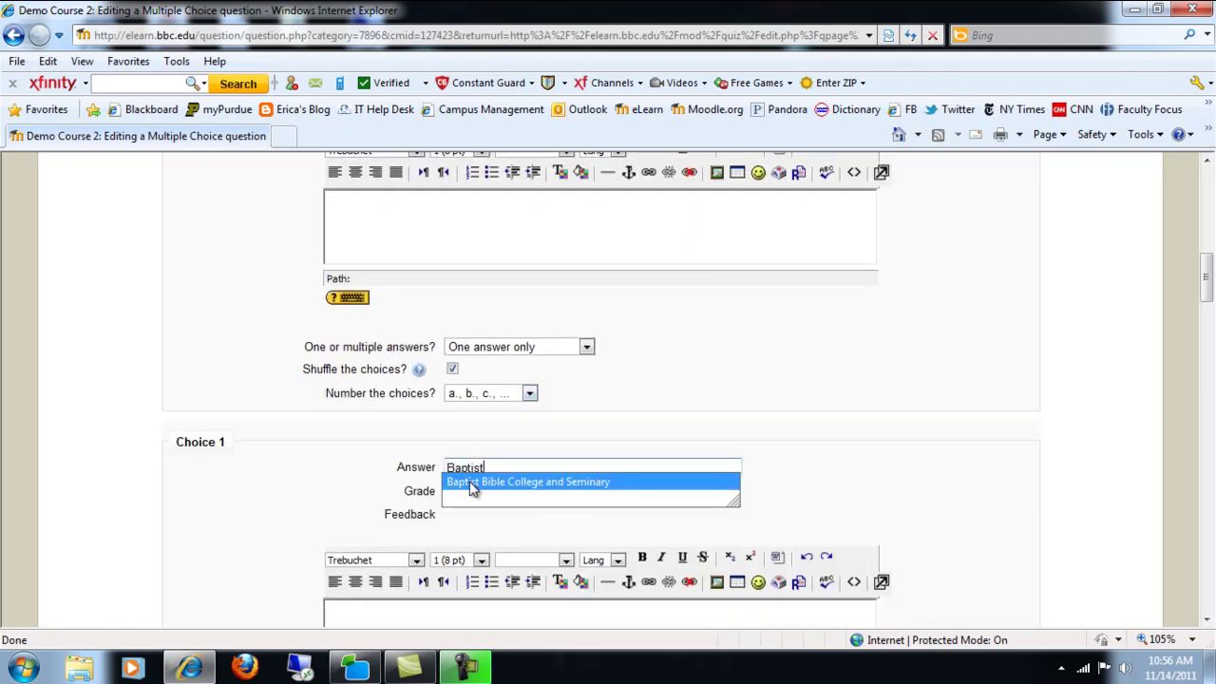
pyautogui.click(471, 482)
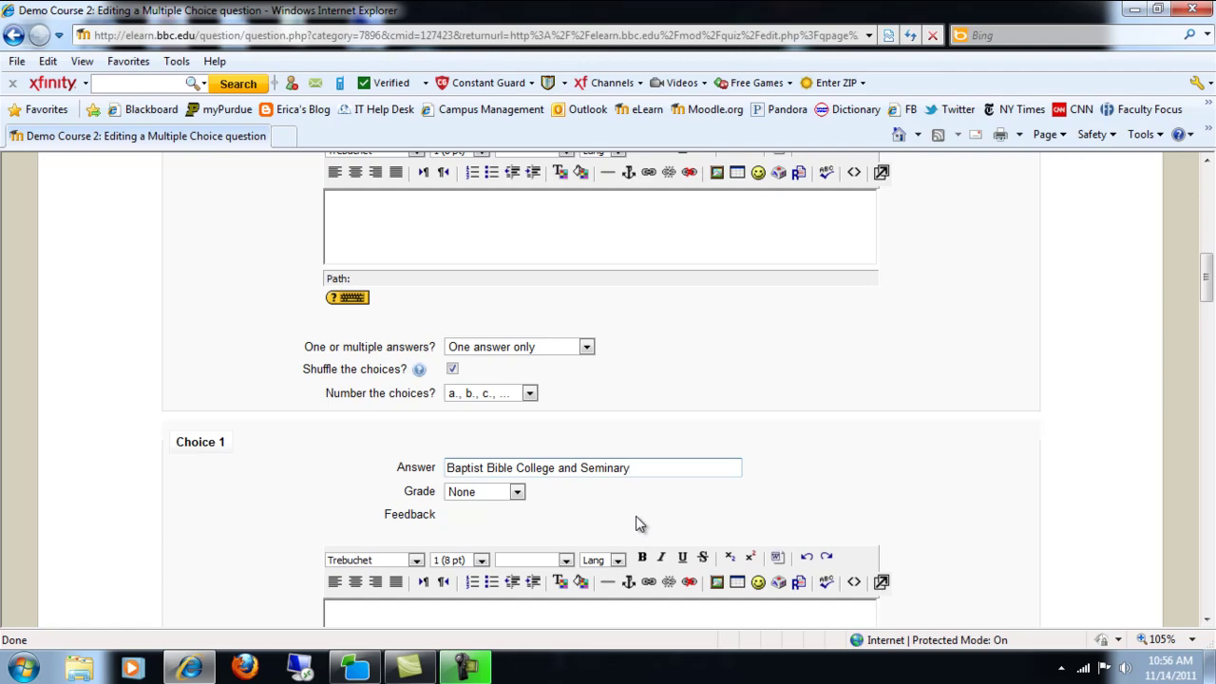
pyautogui.scroll(-5, 635, 516)
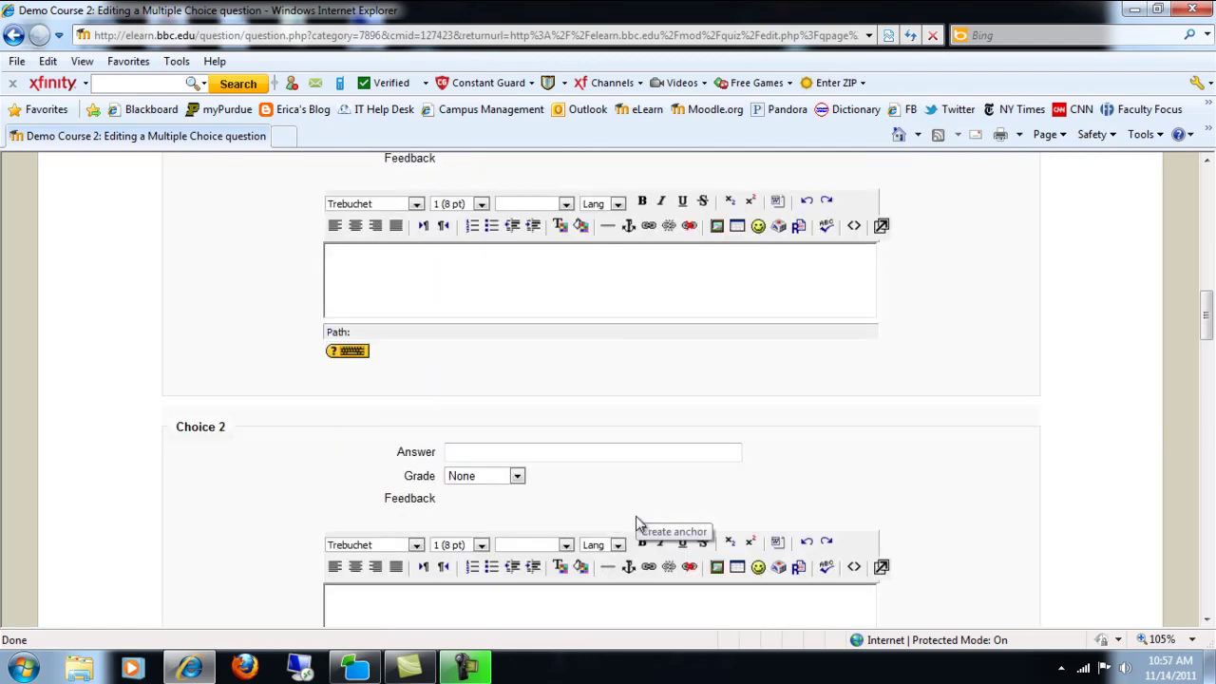
pyautogui.click(524, 448)
pyautogui.write('Lan')
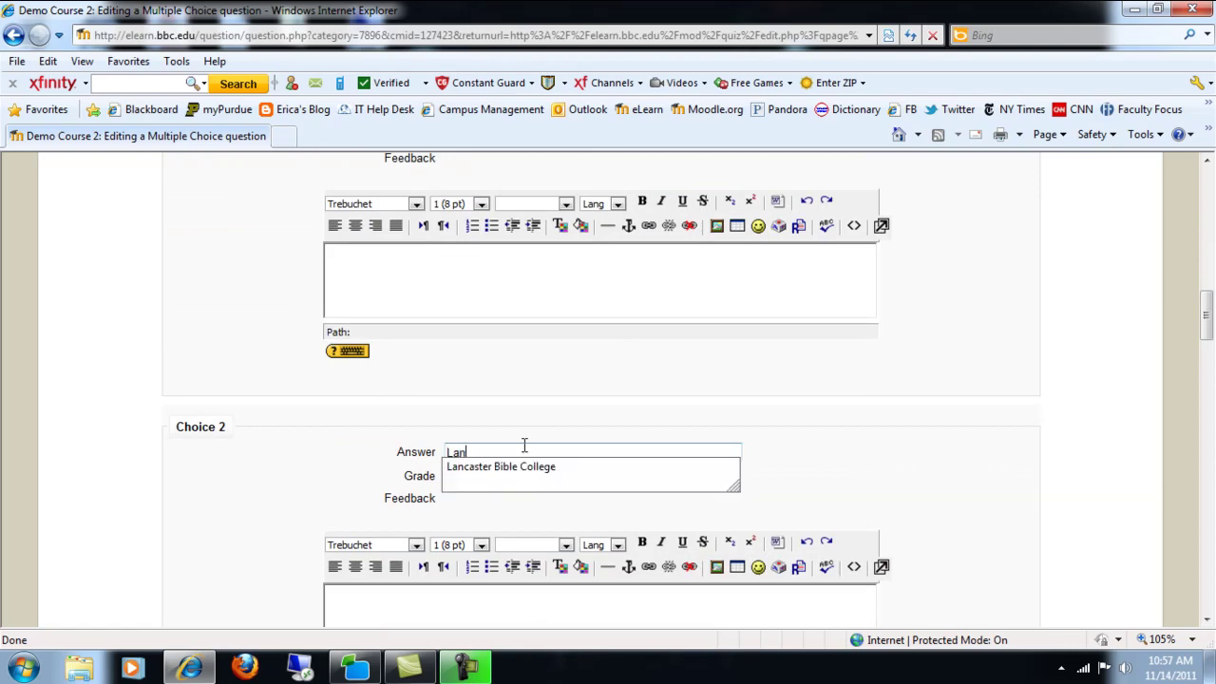
pyautogui.click(465, 467)
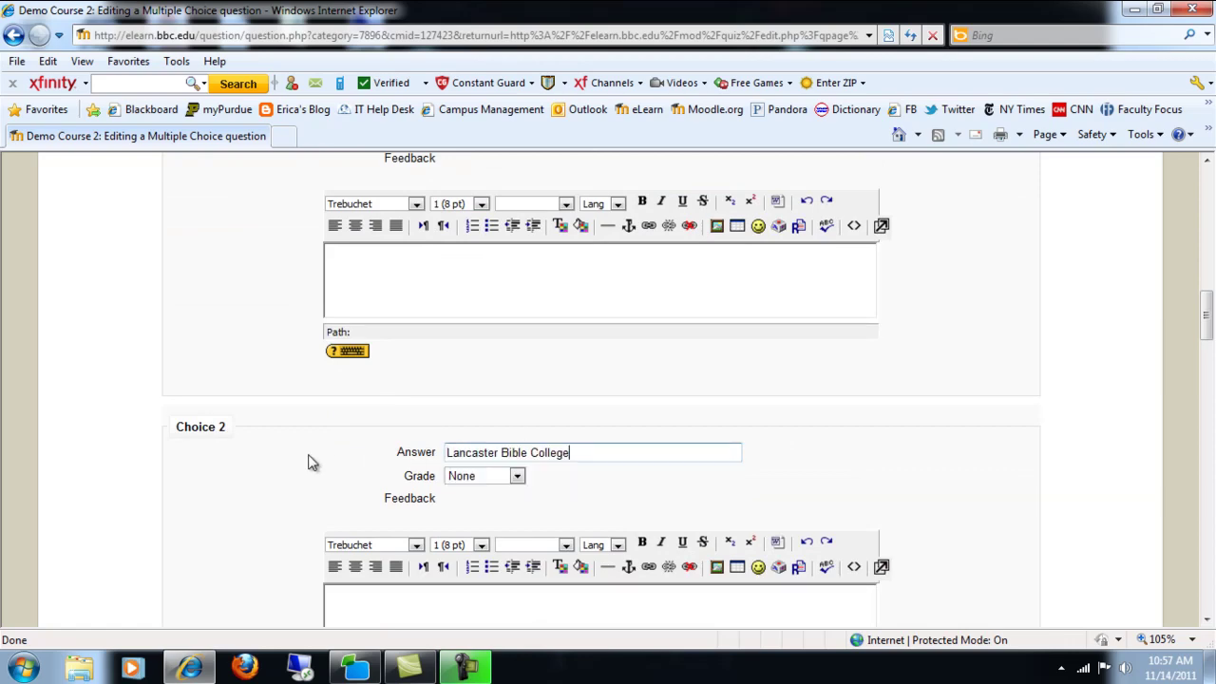
# Enter Liberty University as the answer for Choice 3
pyautogui.scroll(-2, 312, 465)
pyautogui.scroll(-1, 342, 485)
pyautogui.click(465, 509)
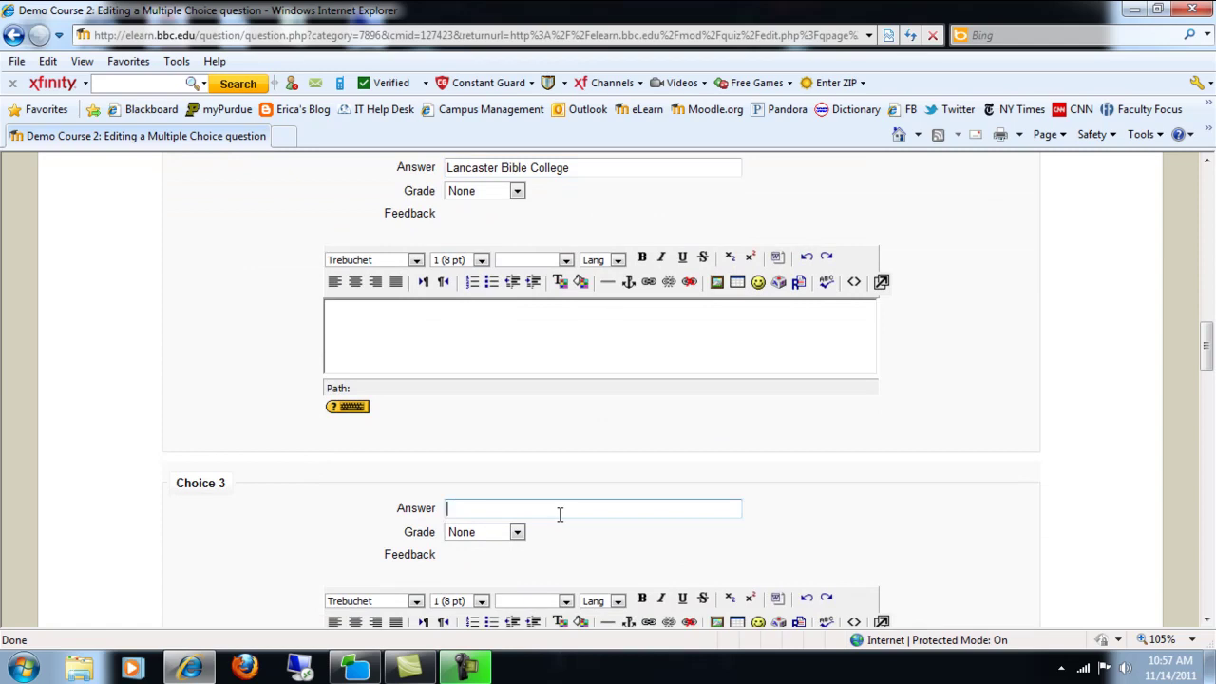
pyautogui.write('Li')
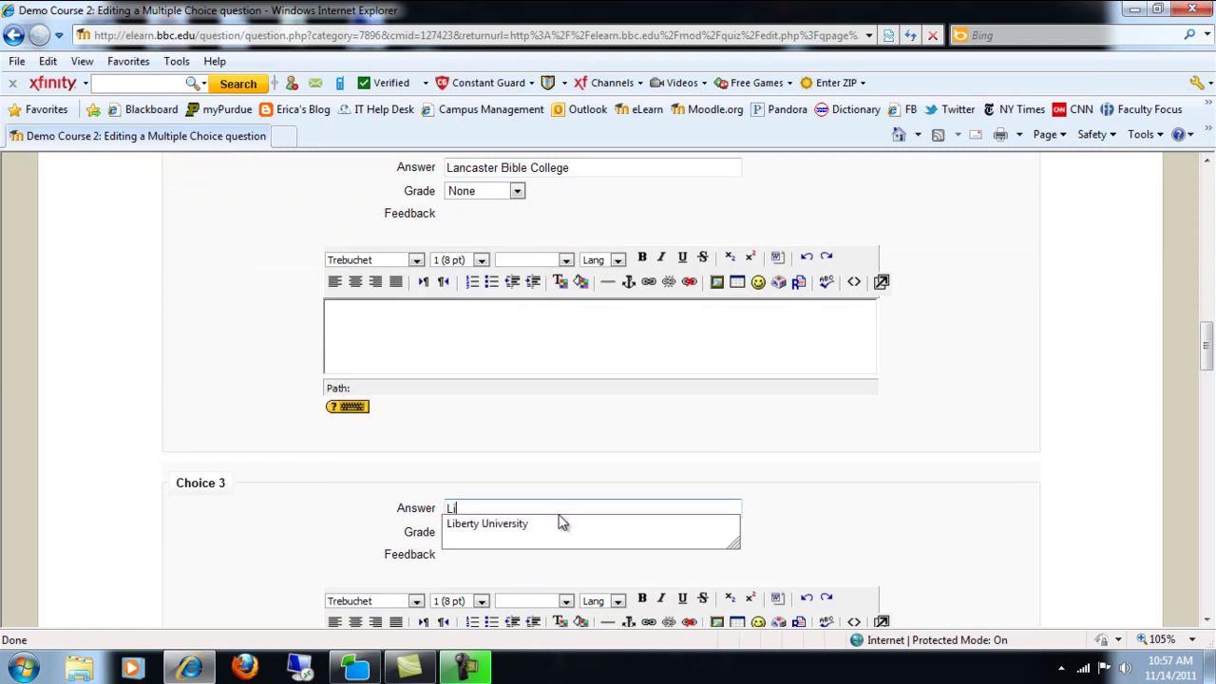
pyautogui.click(723, 525)
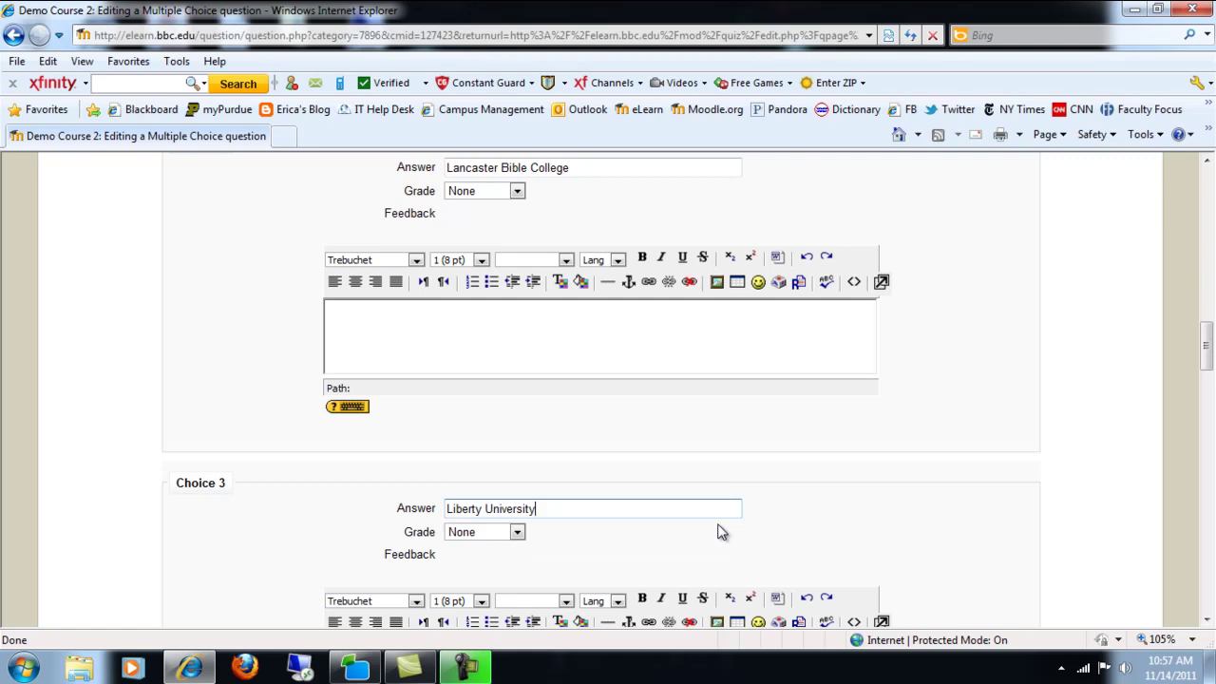
# Set the grade of Choice 1, Baptist Bible College and Seminary, to 100 %
pyautogui.scroll(3, 755, 530)
pyautogui.scroll(4, 756, 529)
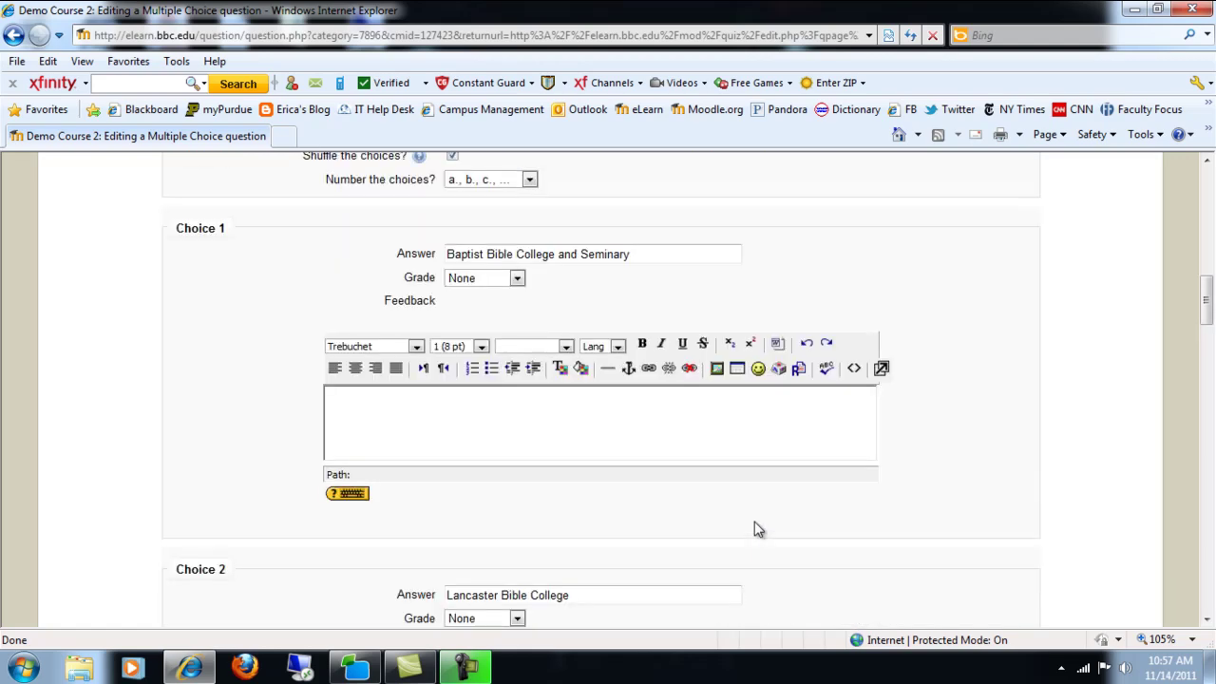
pyautogui.click(513, 427)
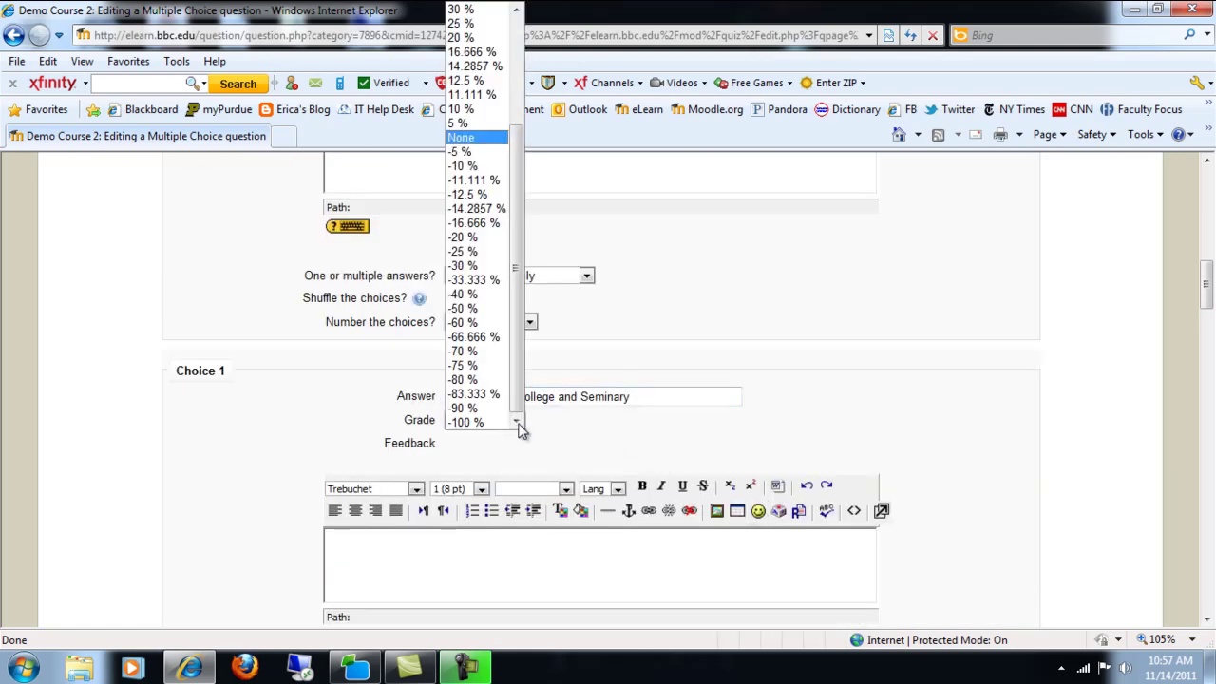
pyautogui.scroll(5, 485, 142)
pyautogui.click(476, 9)
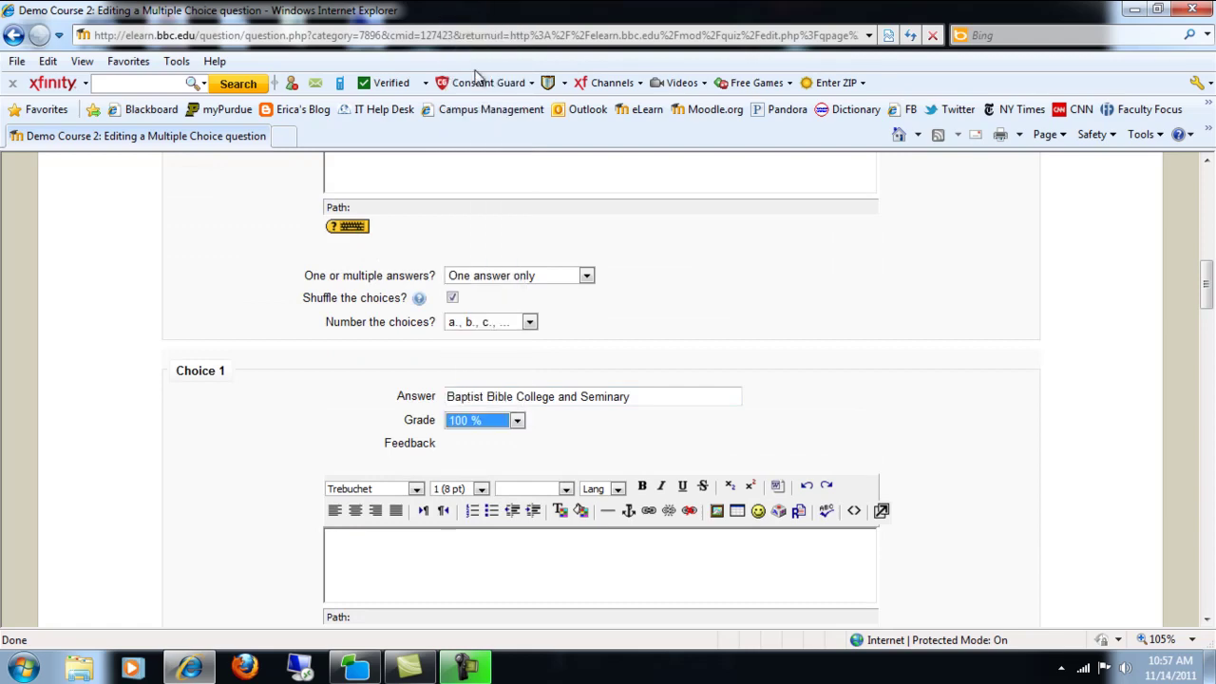
pyautogui.click(319, 430)
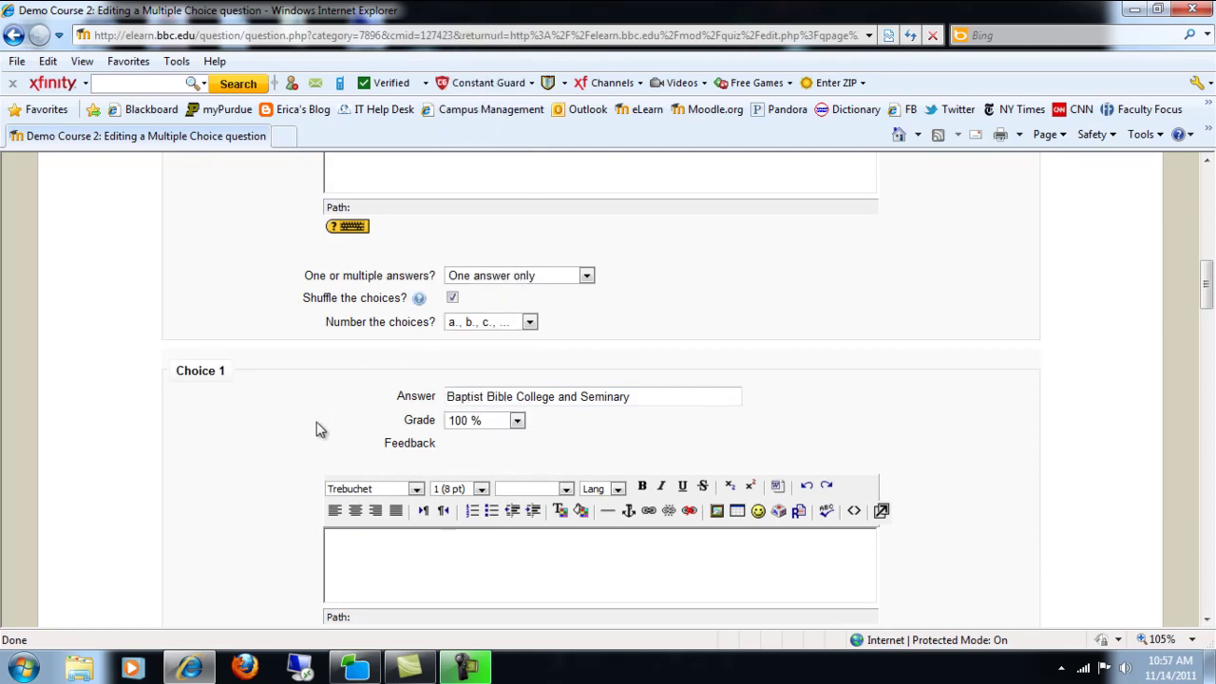
pyautogui.scroll(-6, 319, 429)
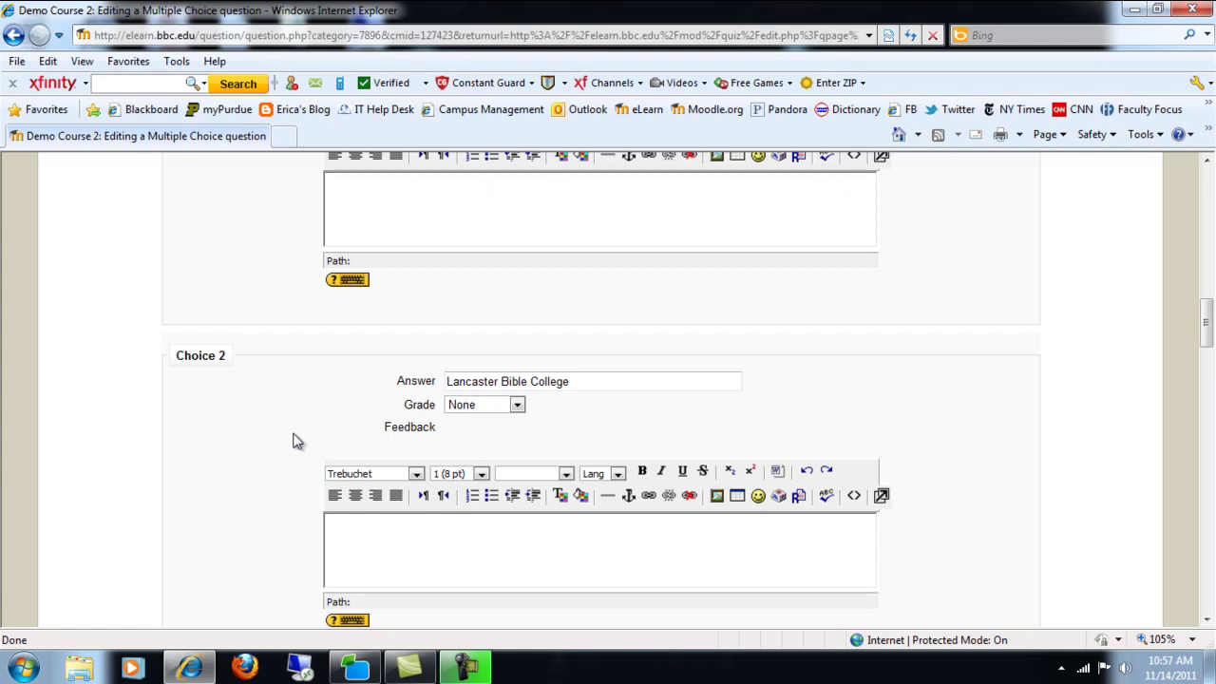
pyautogui.click(517, 405)
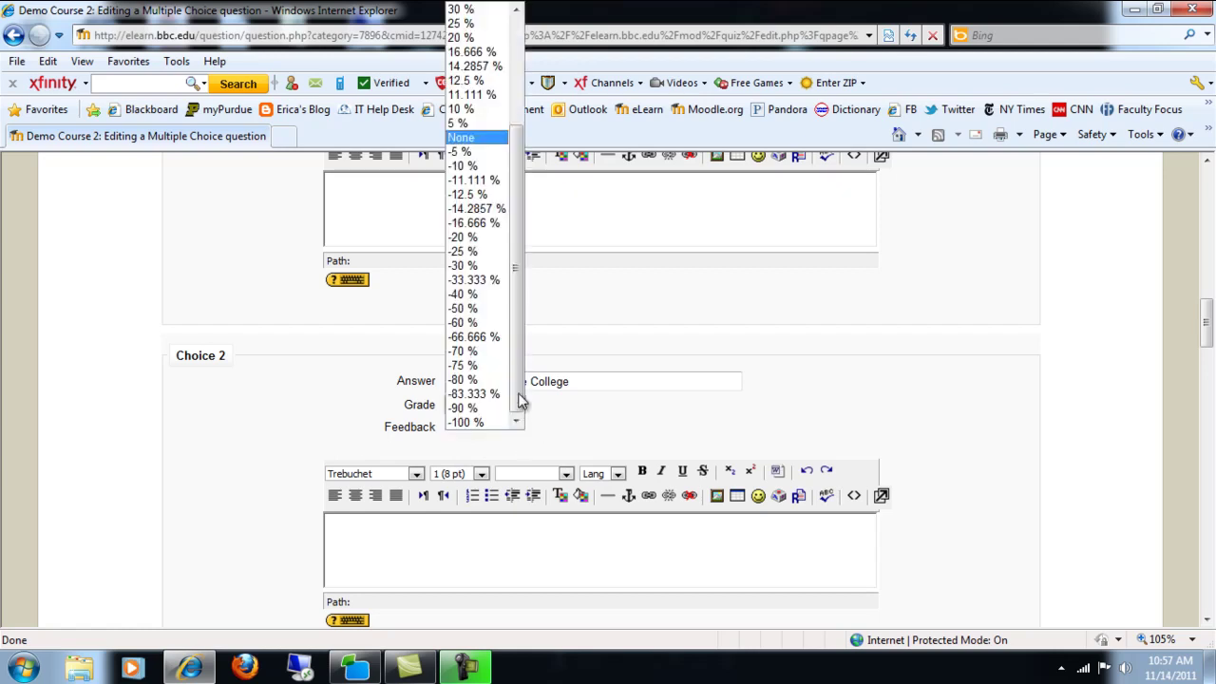
pyautogui.moveTo(519, 408); pyautogui.dragTo(402, 440)
pyautogui.click(279, 490)
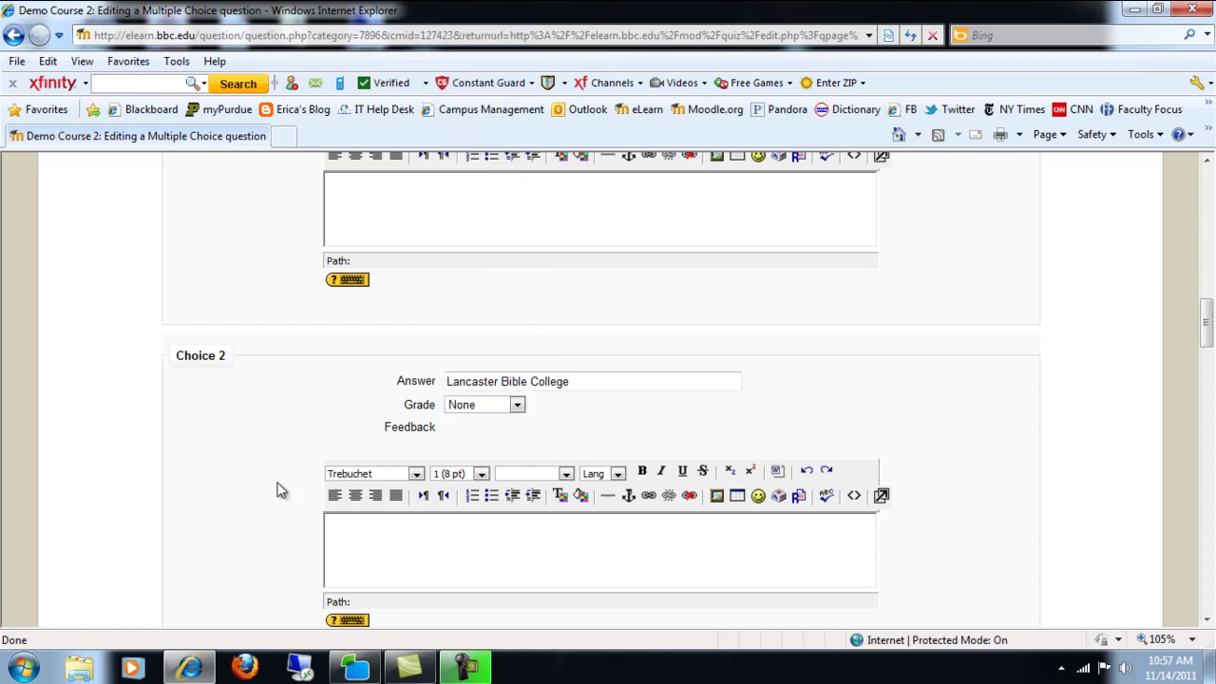
# Save the first multiple choice question to the Q4 question bank
pyautogui.scroll(-13, 282, 488)
pyautogui.scroll(-10, 281, 489)
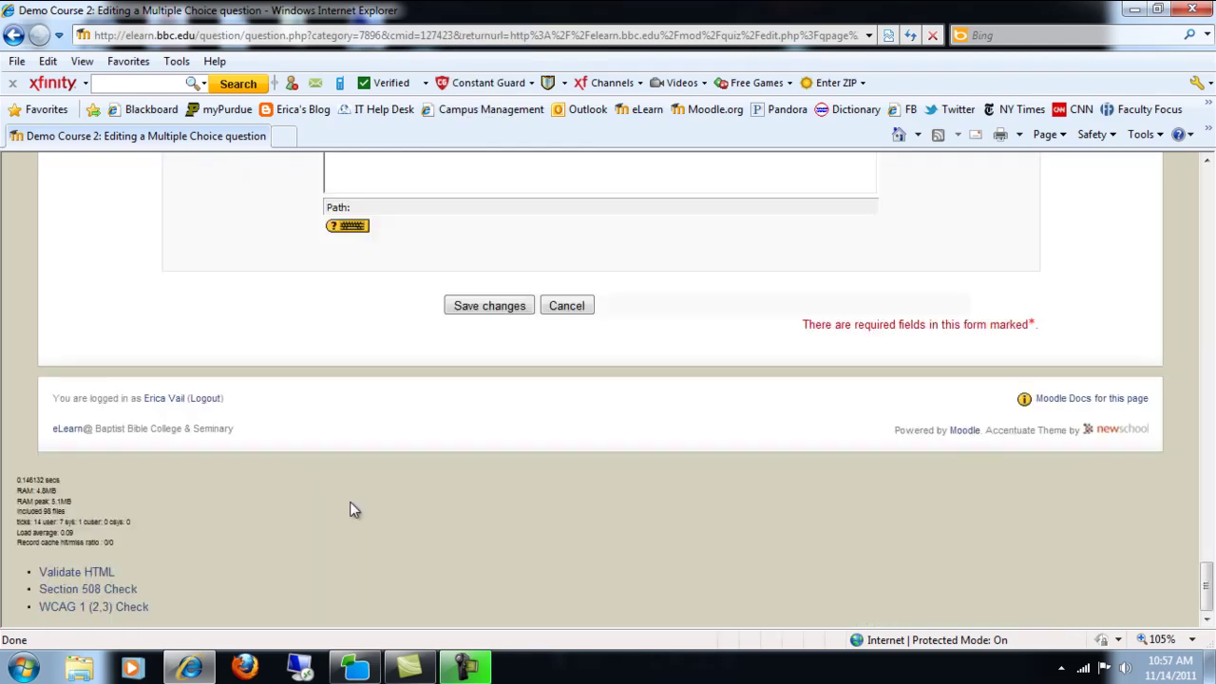
pyautogui.click(490, 306)
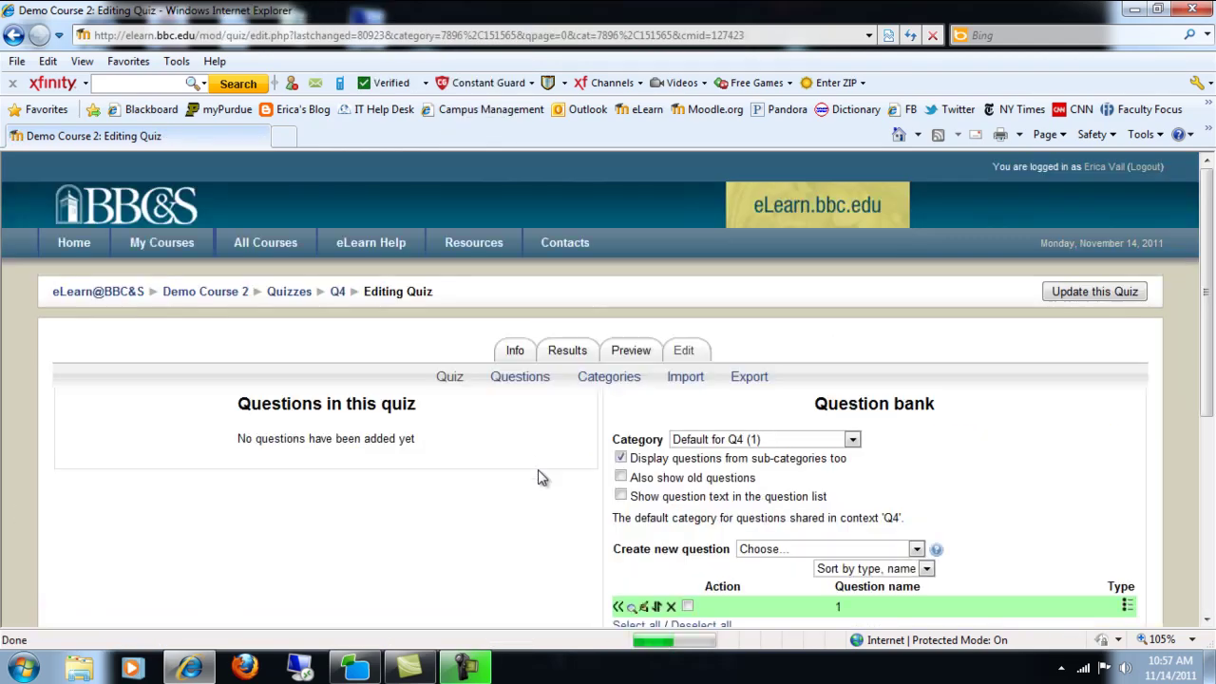
# Create another Multiple Choice question in the Q4 question bank and name it 2
pyautogui.scroll(-3, 538, 469)
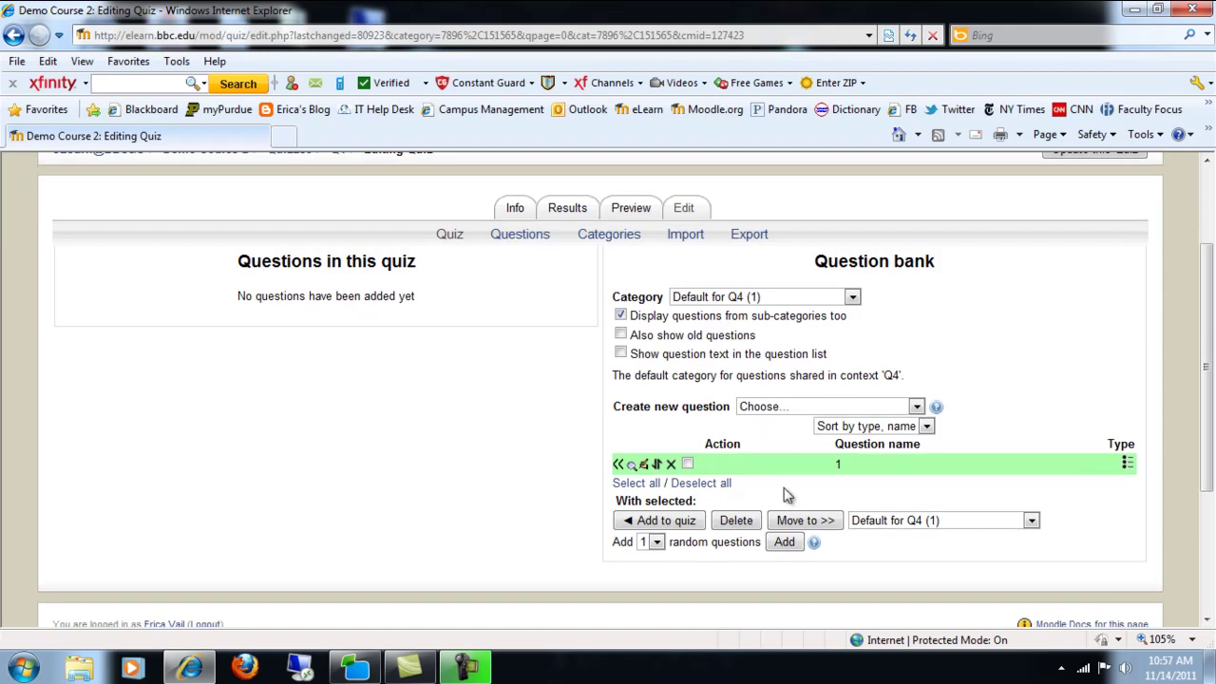
pyautogui.click(917, 406)
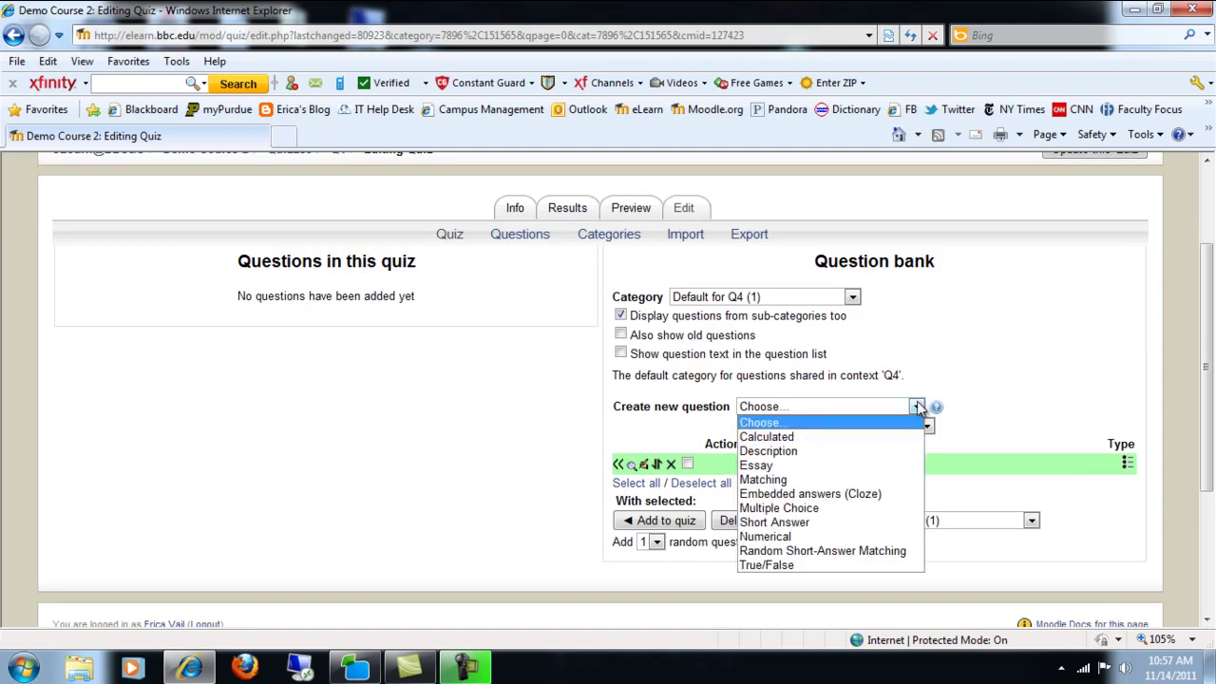
pyautogui.click(786, 512)
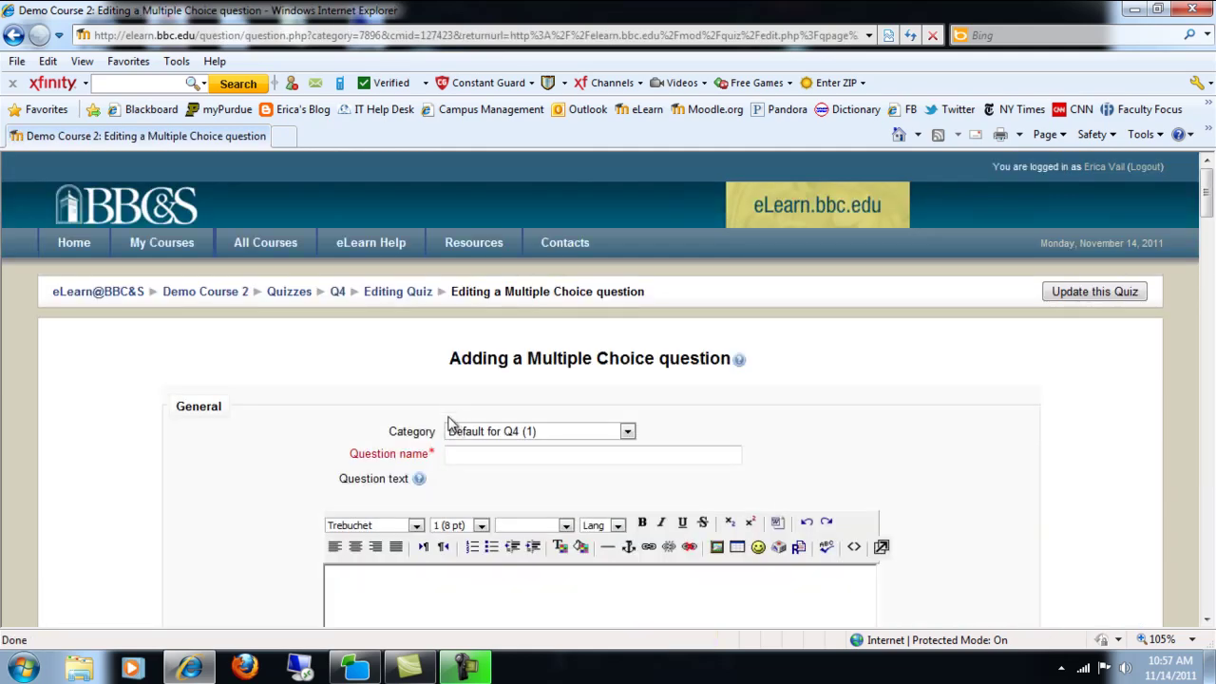
pyautogui.click(463, 452)
pyautogui.write('2')
# Enter "In what state is Baptist Bible College located?" as the question text
pyautogui.scroll(-3, 543, 542)
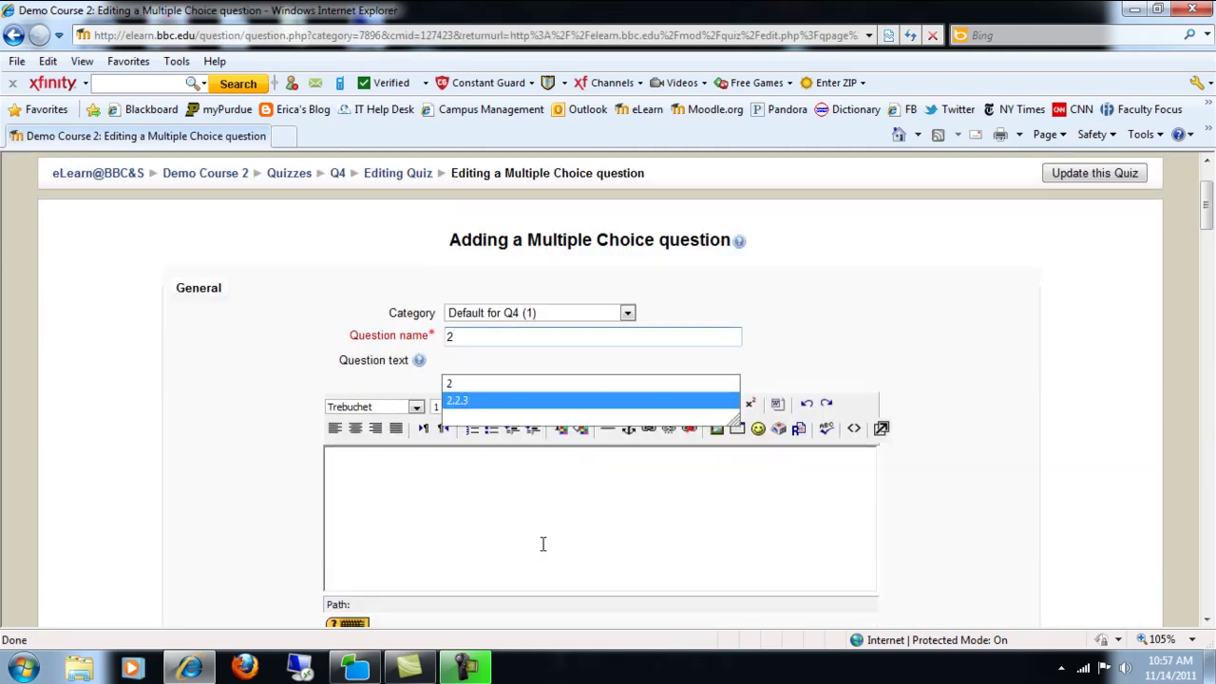
pyautogui.click(423, 494)
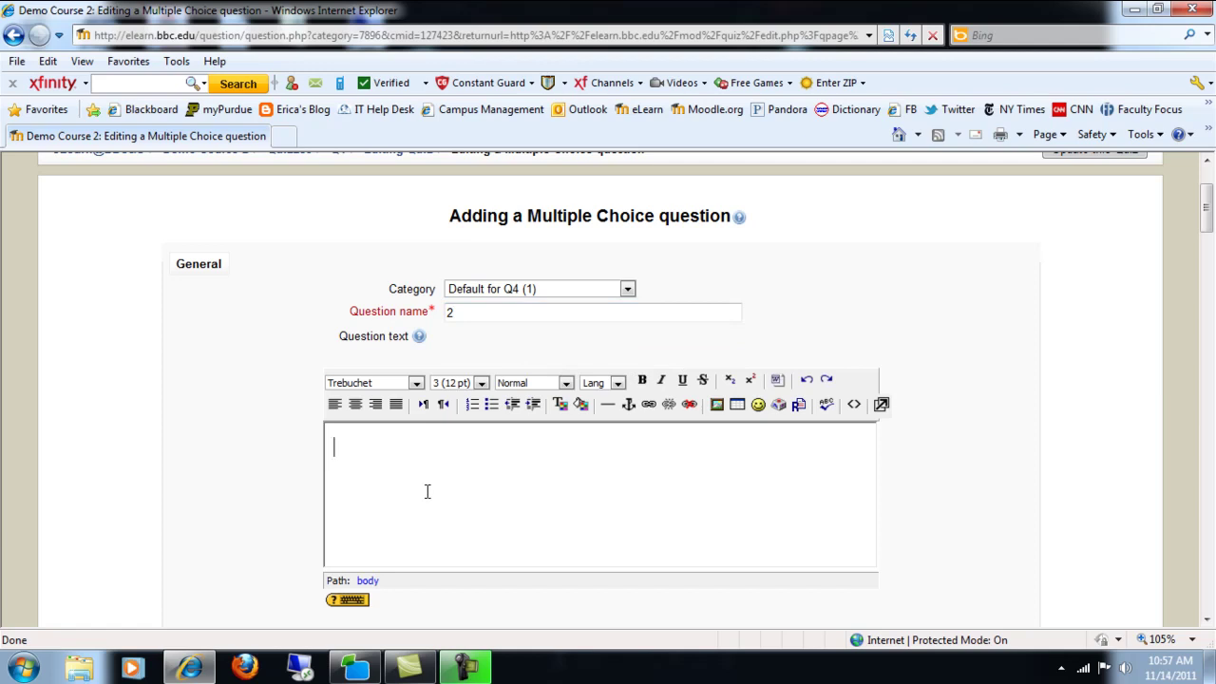
pyautogui.write('What state is Baptist')
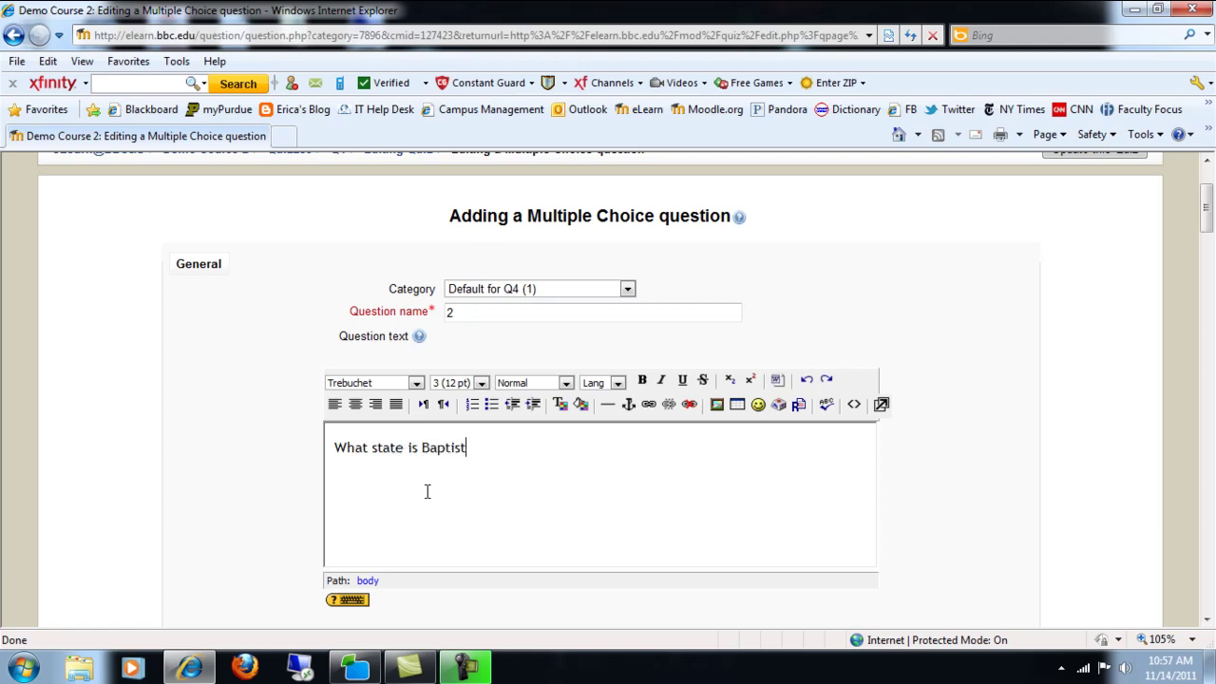
pyautogui.write(' Bible College ')
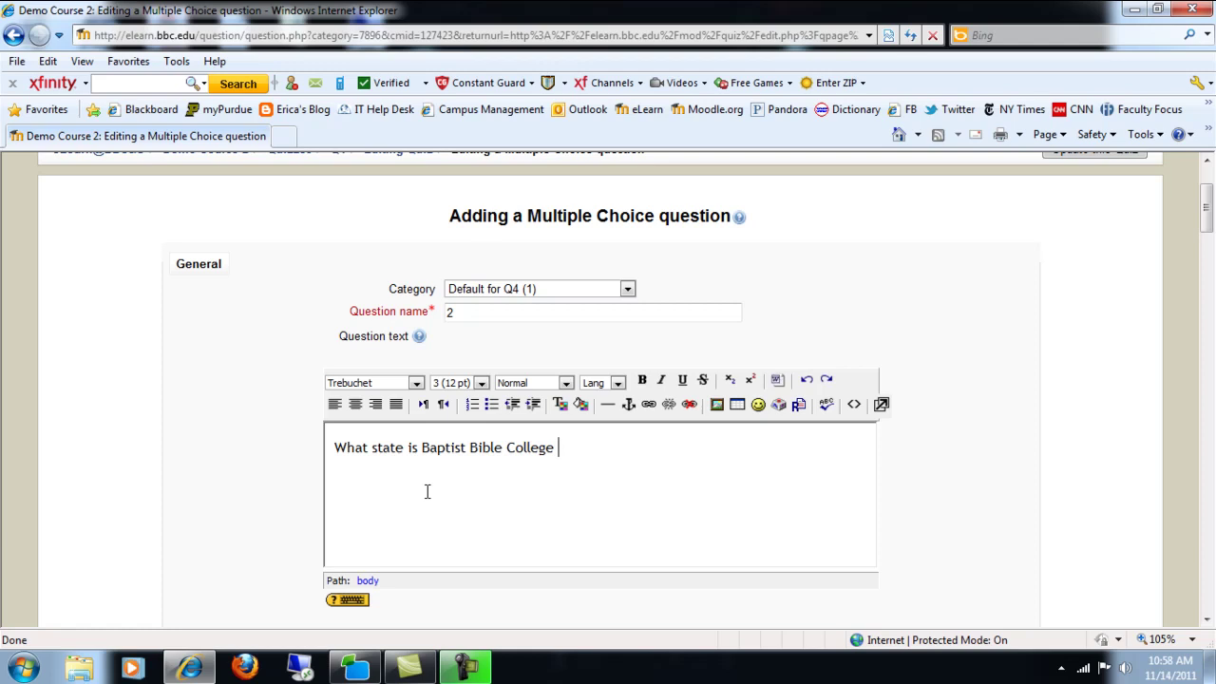
pyautogui.write('loca')
pyautogui.write('In')
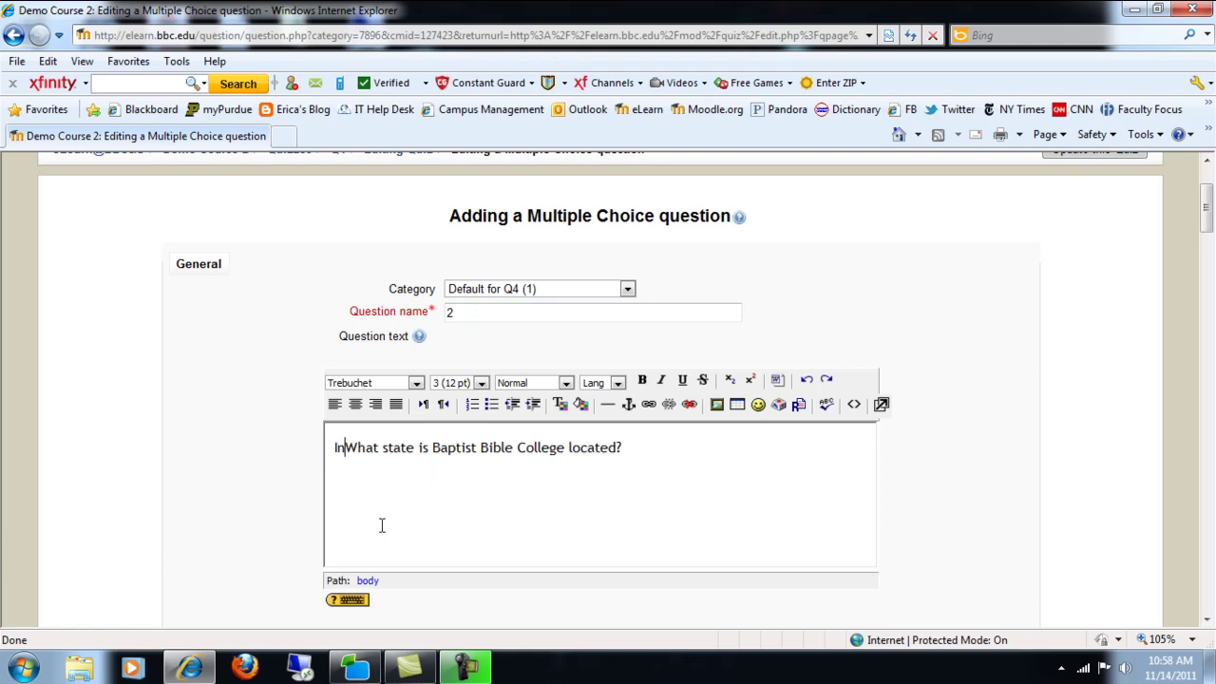
pyautogui.press('Delete')
pyautogui.write('w')
# Enter New York as the answer for Choice 1 and Ohio for Choice 2
pyautogui.scroll(-4, 447, 529)
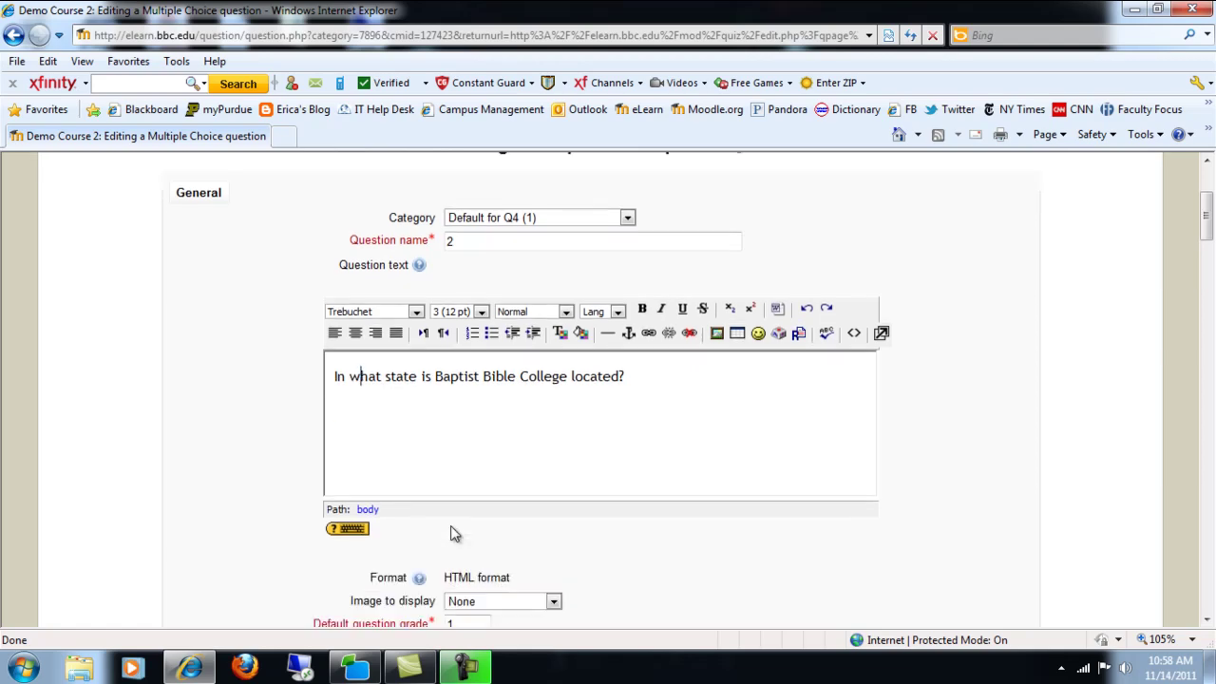
pyautogui.scroll(-3, 452, 527)
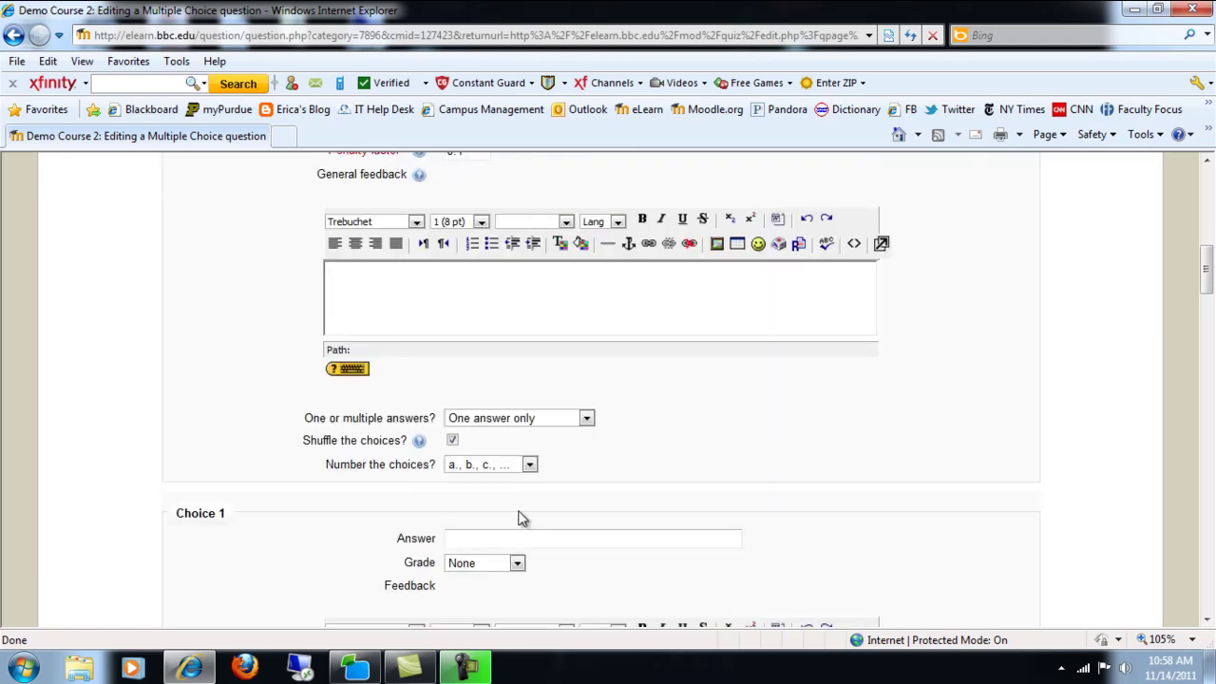
pyautogui.click(503, 538)
pyautogui.scroll(-5, 503, 537)
pyautogui.click(509, 524)
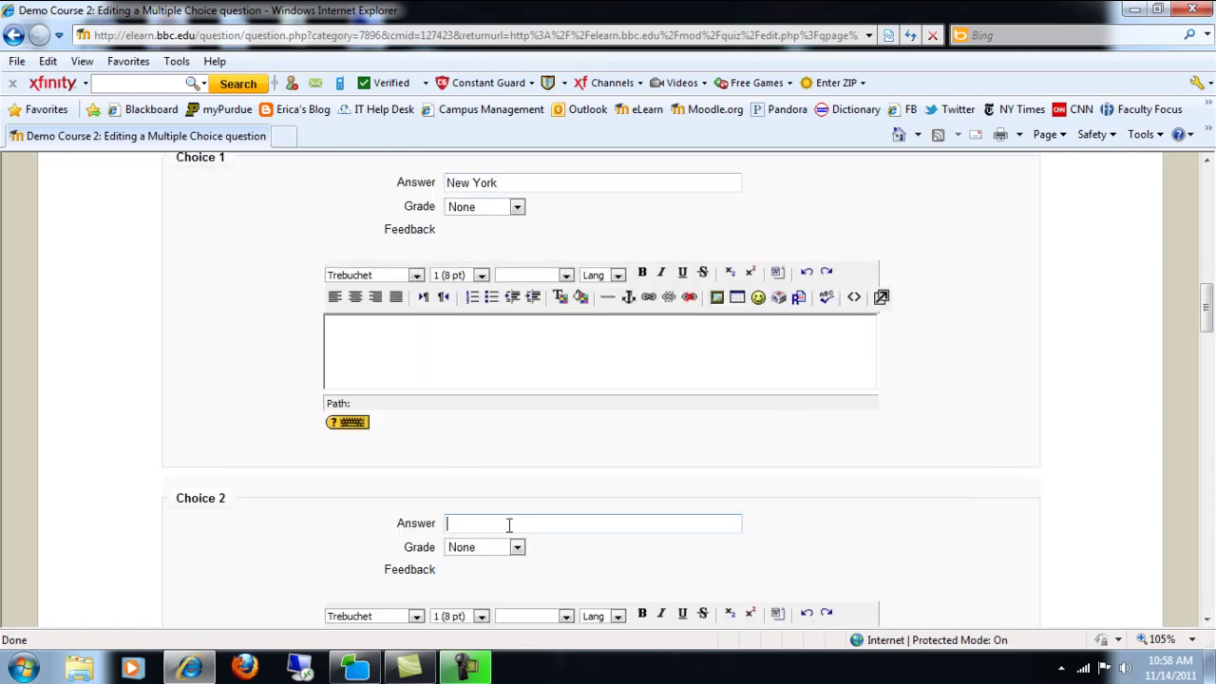
# Enter Pennsylvania as the answer for Choice 3 and set its grade to 100 %
pyautogui.scroll(-3, 507, 518)
pyautogui.click(460, 581)
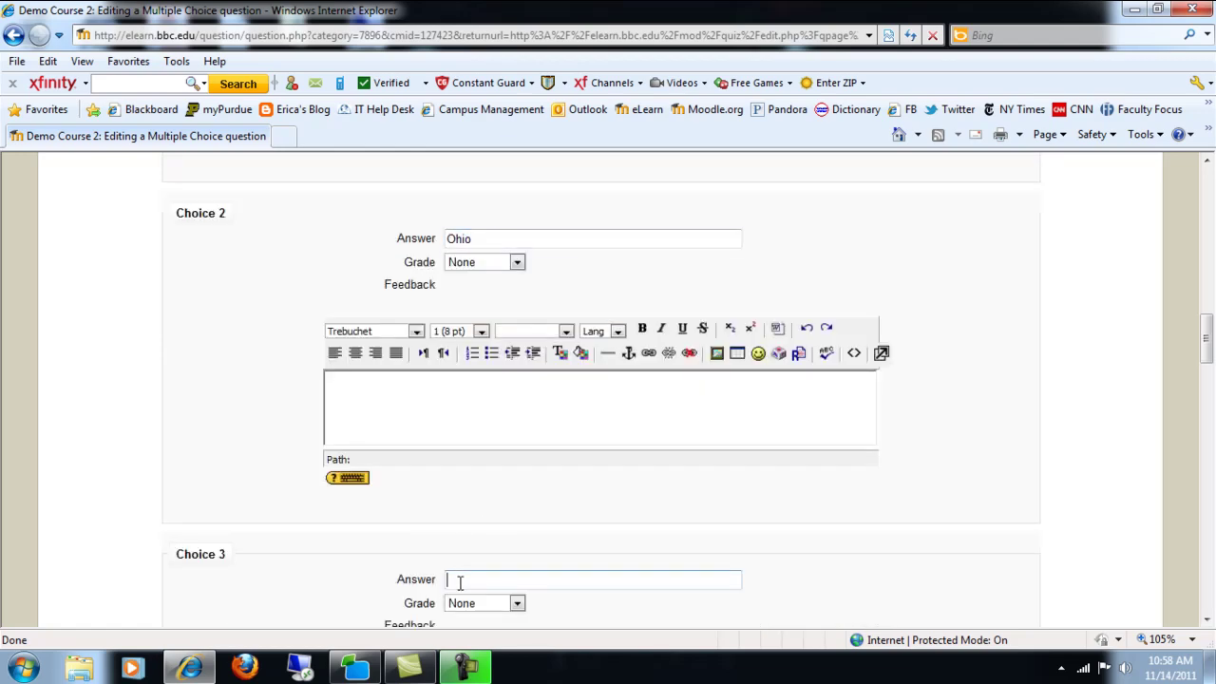
pyautogui.write('Pennsylvania')
pyautogui.scroll(-2, 460, 583)
pyautogui.click(517, 461)
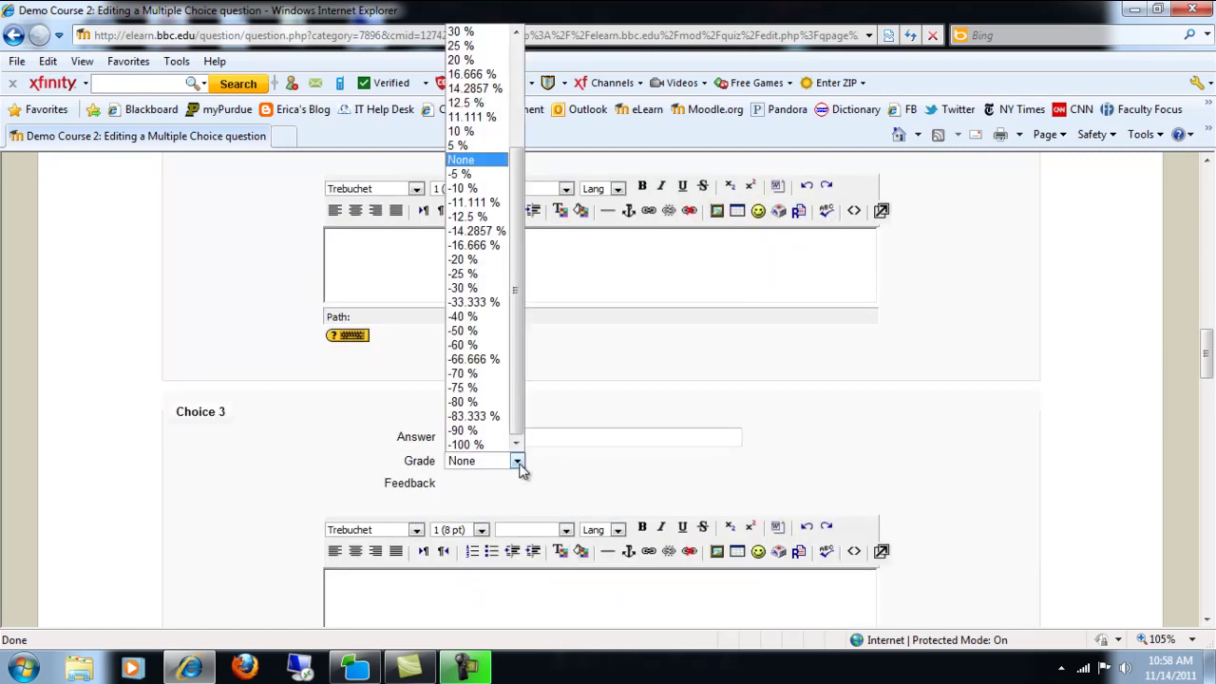
pyautogui.scroll(4, 525, 421)
pyautogui.click(465, 32)
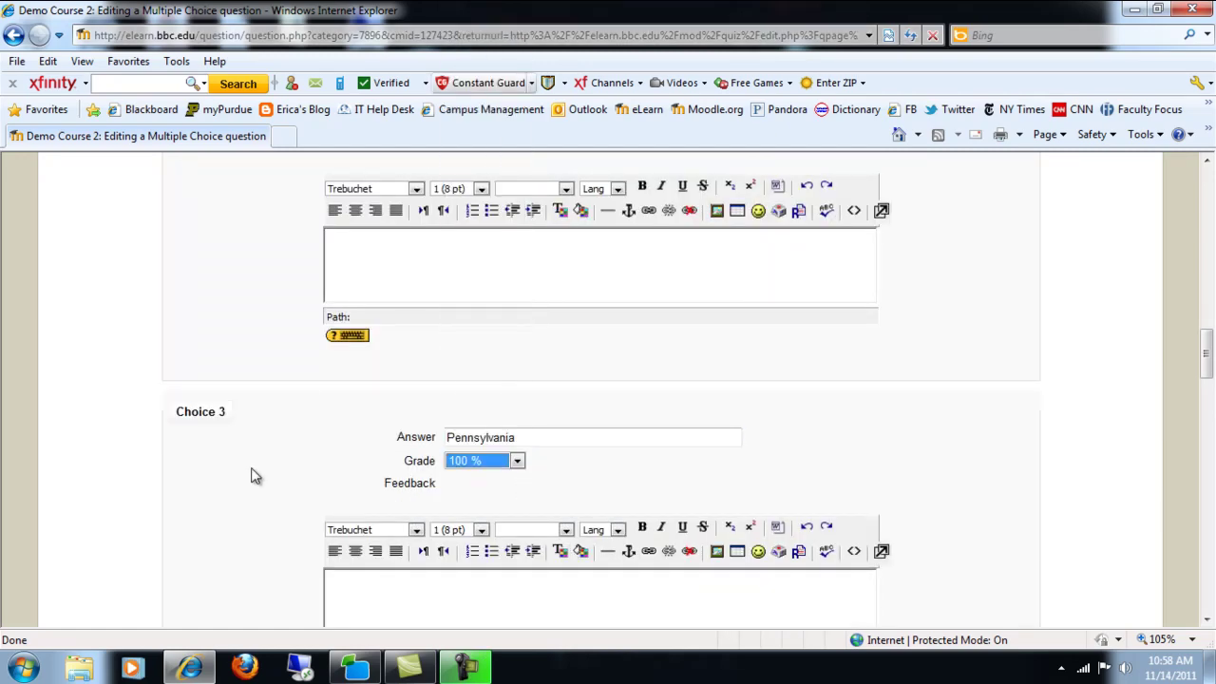
pyautogui.scroll(-10, 244, 484)
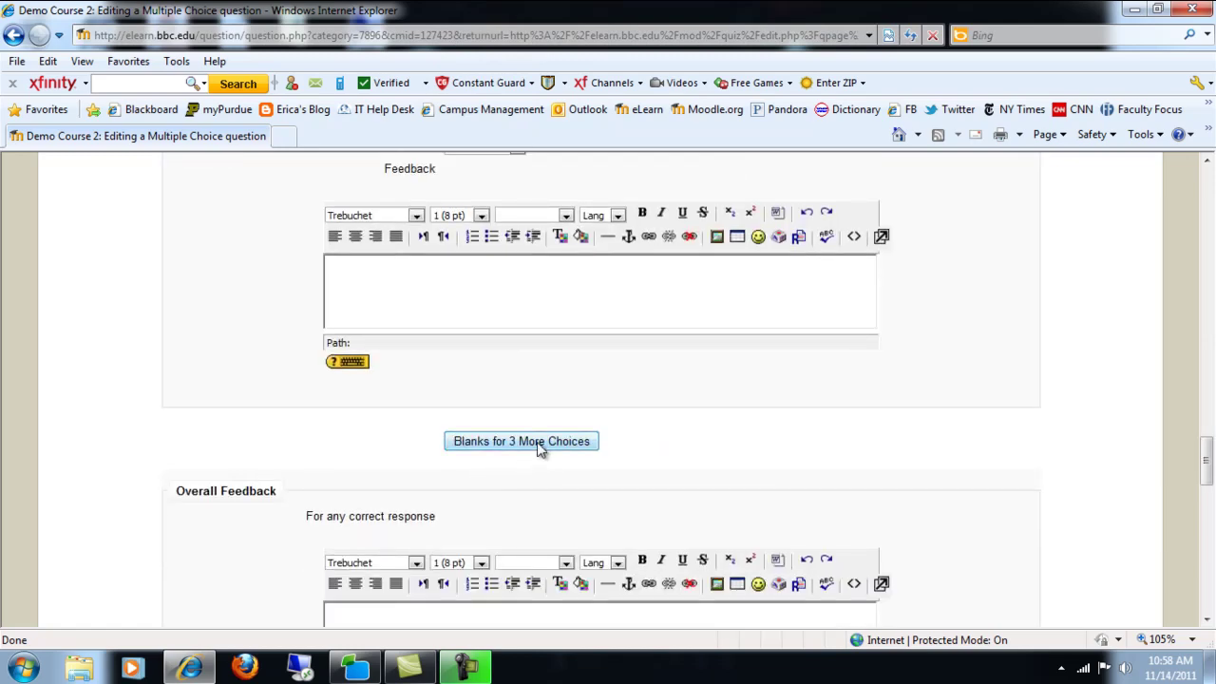
# Add blanks for three more answer choices to question 2, leave them empty, and save the question
pyautogui.click(539, 444)
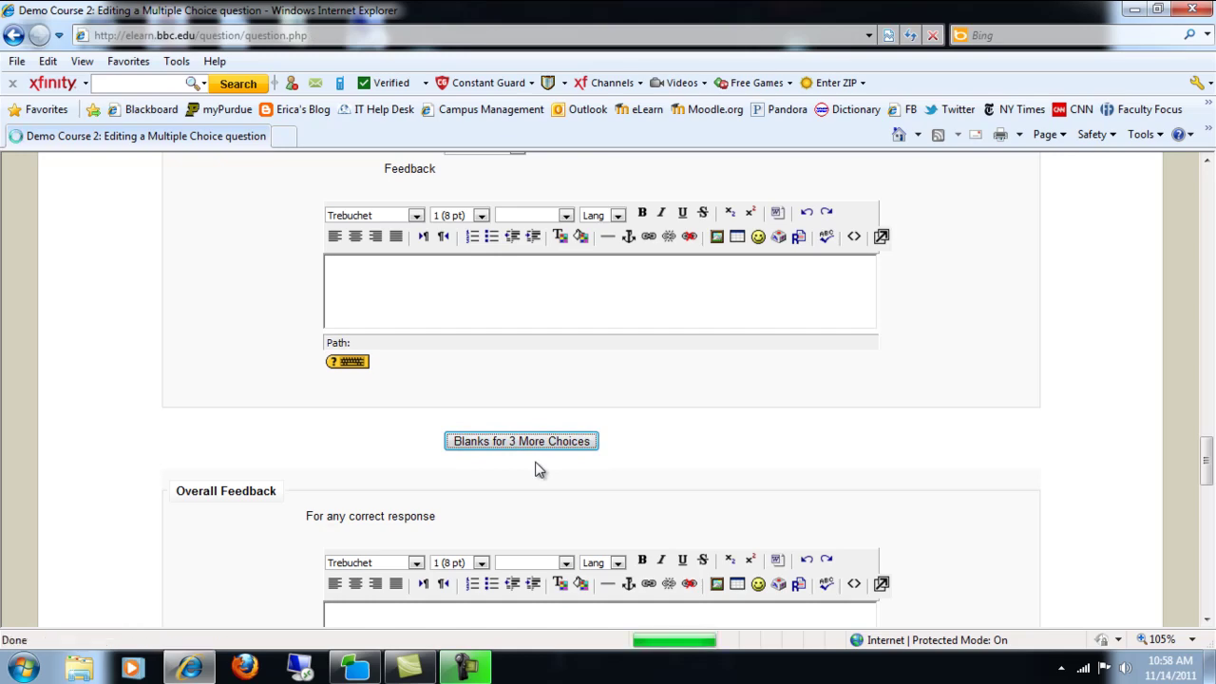
pyautogui.scroll(-20, 536, 468)
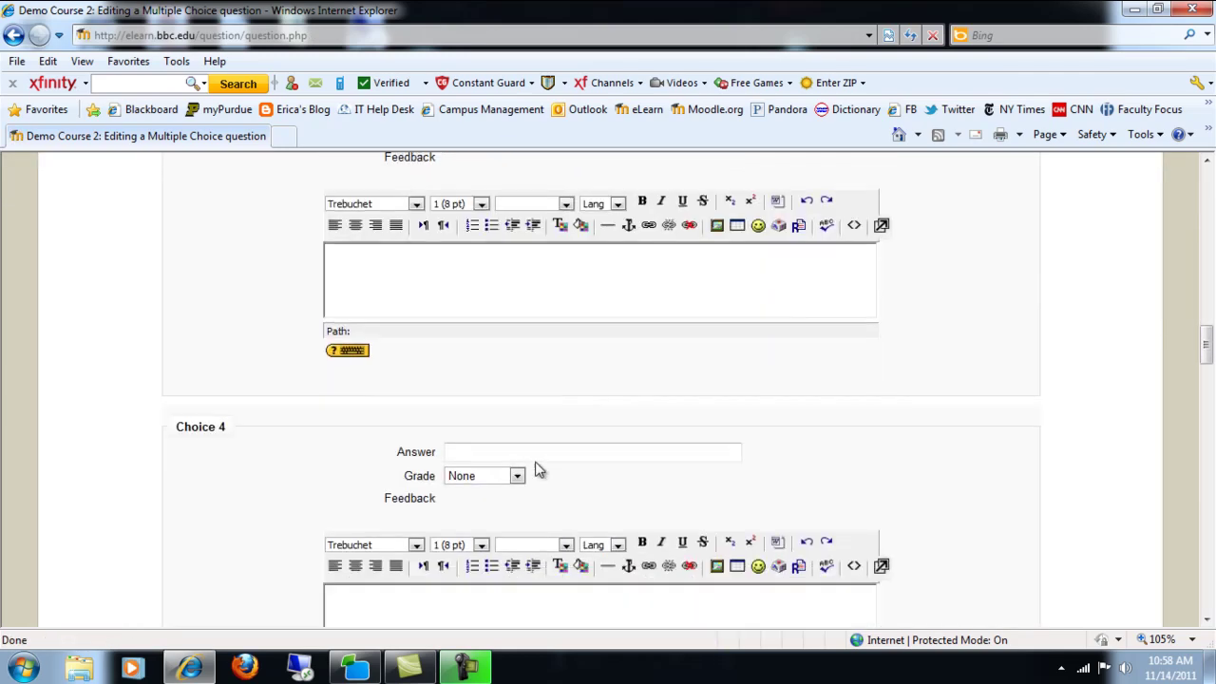
pyautogui.scroll(-5, 536, 462)
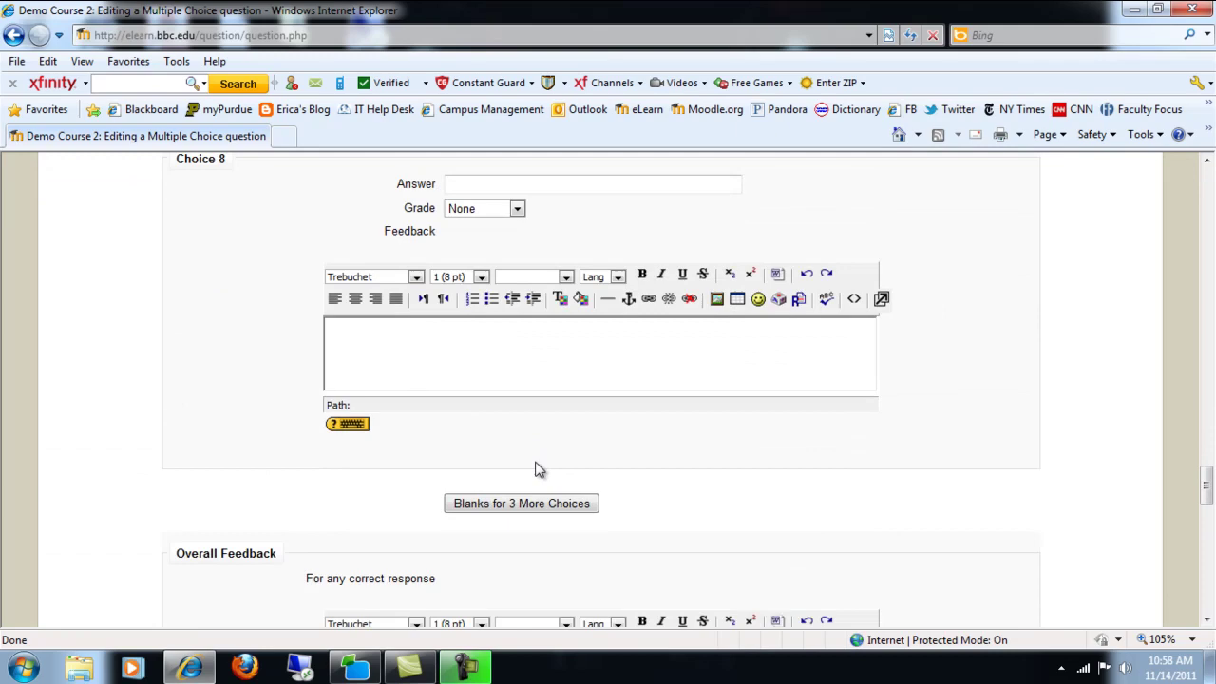
pyautogui.scroll(3, 536, 462)
pyautogui.click(485, 257)
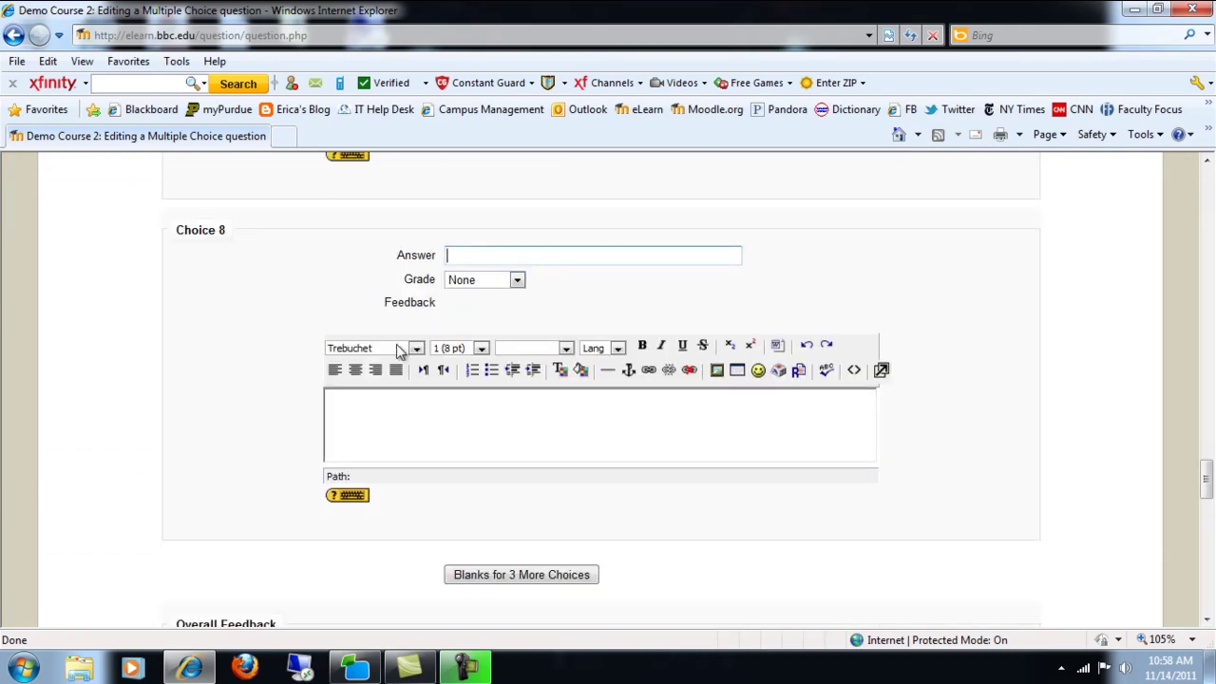
pyautogui.scroll(-2, 237, 437)
pyautogui.scroll(-3, 237, 439)
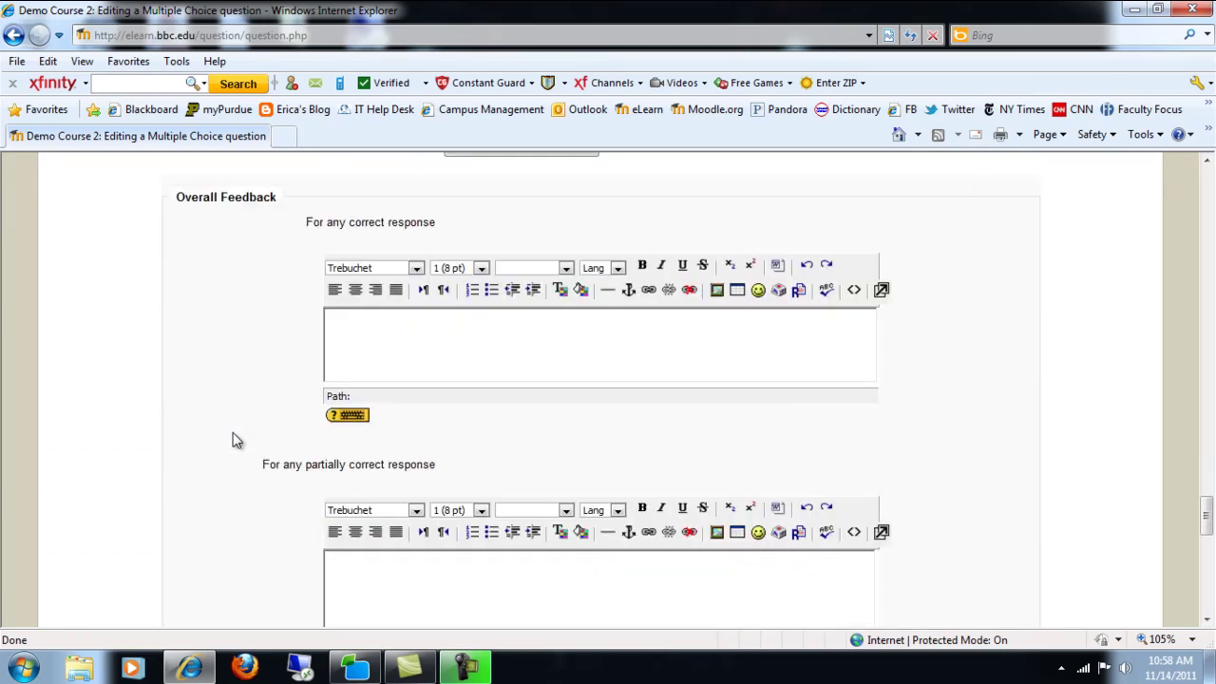
pyautogui.scroll(5, 237, 439)
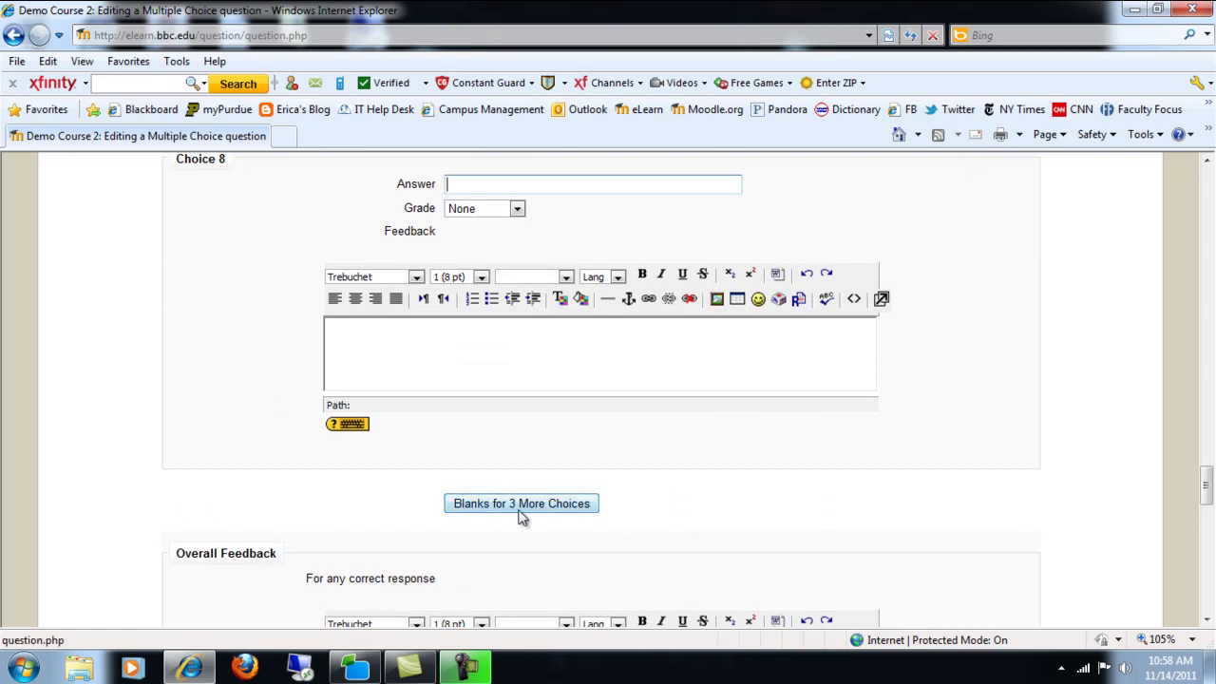
pyautogui.scroll(-10, 304, 502)
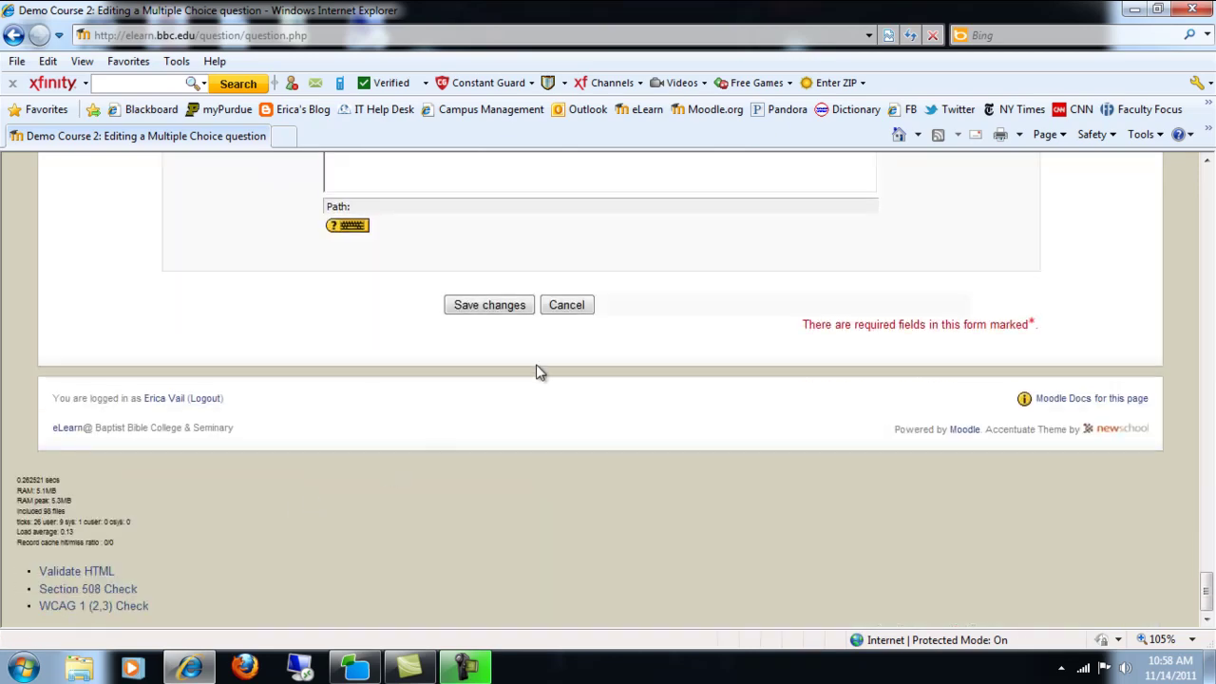
pyautogui.click(485, 306)
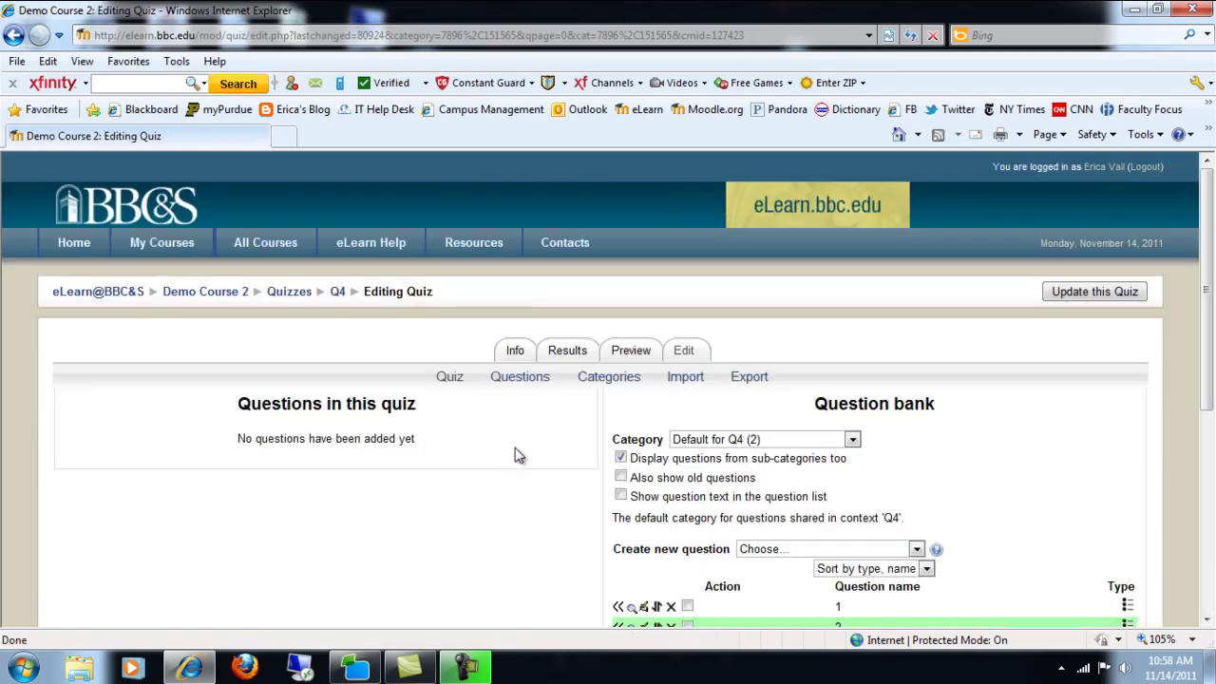
# Add questions 1 and 2 from the question bank to the Q4 quiz
pyautogui.scroll(-3, 514, 455)
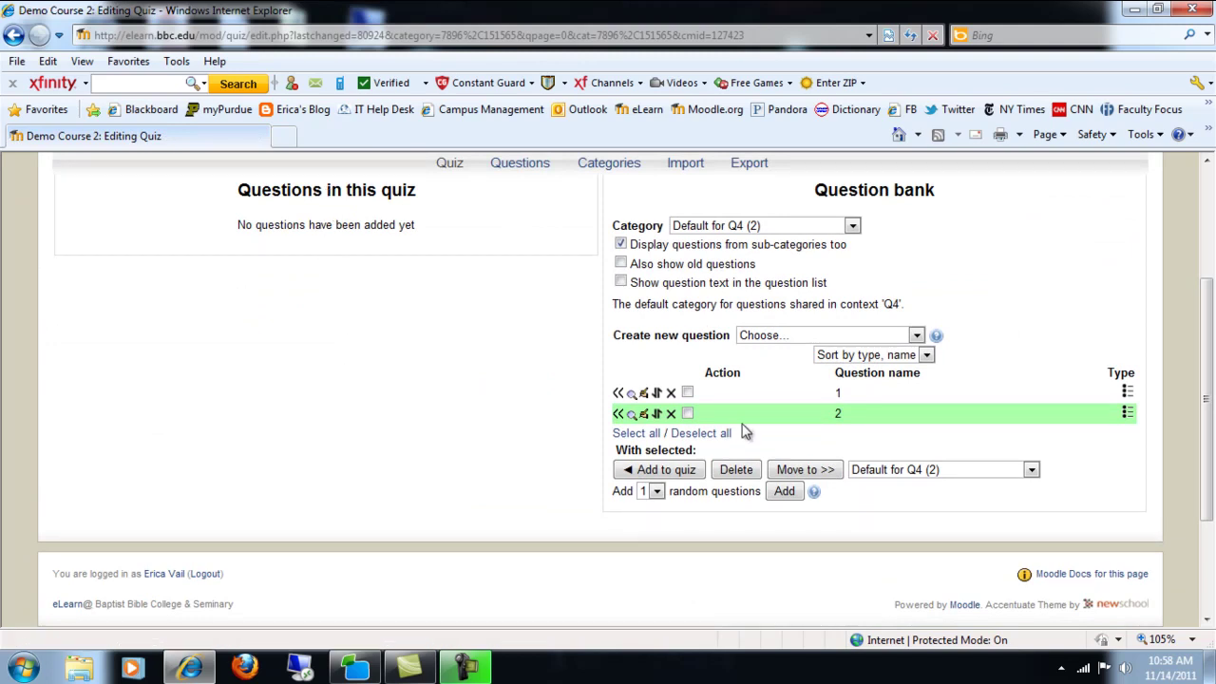
pyautogui.click(687, 393)
pyautogui.click(688, 413)
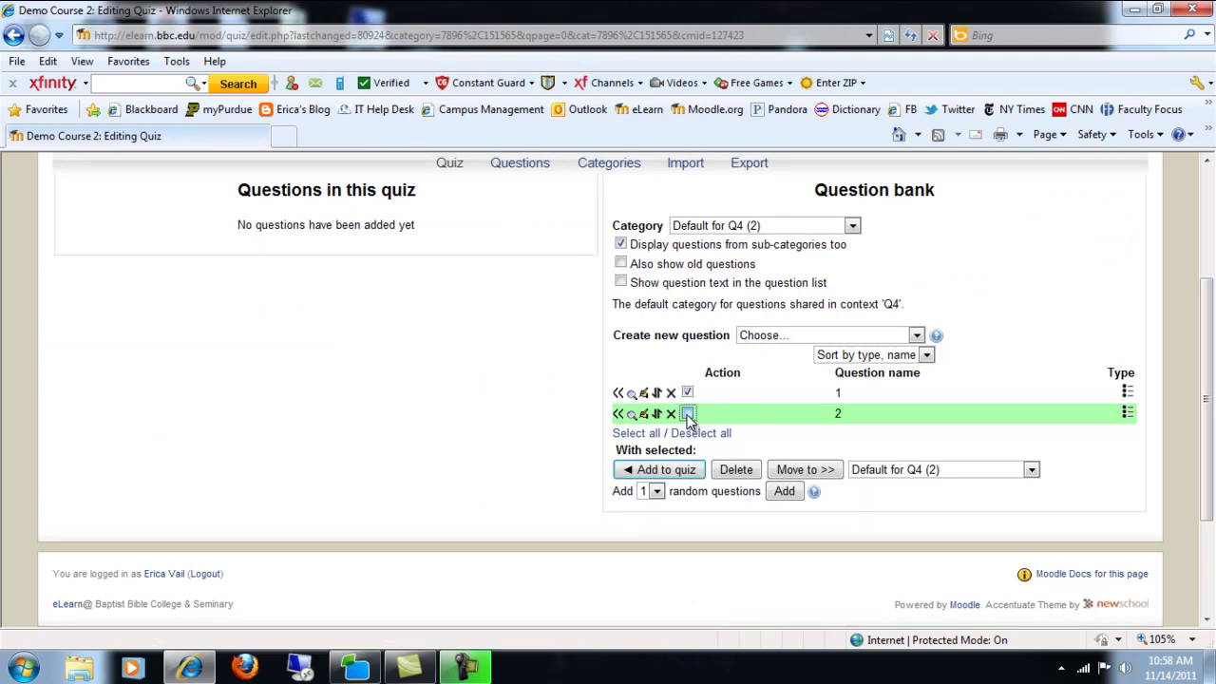
pyautogui.click(688, 472)
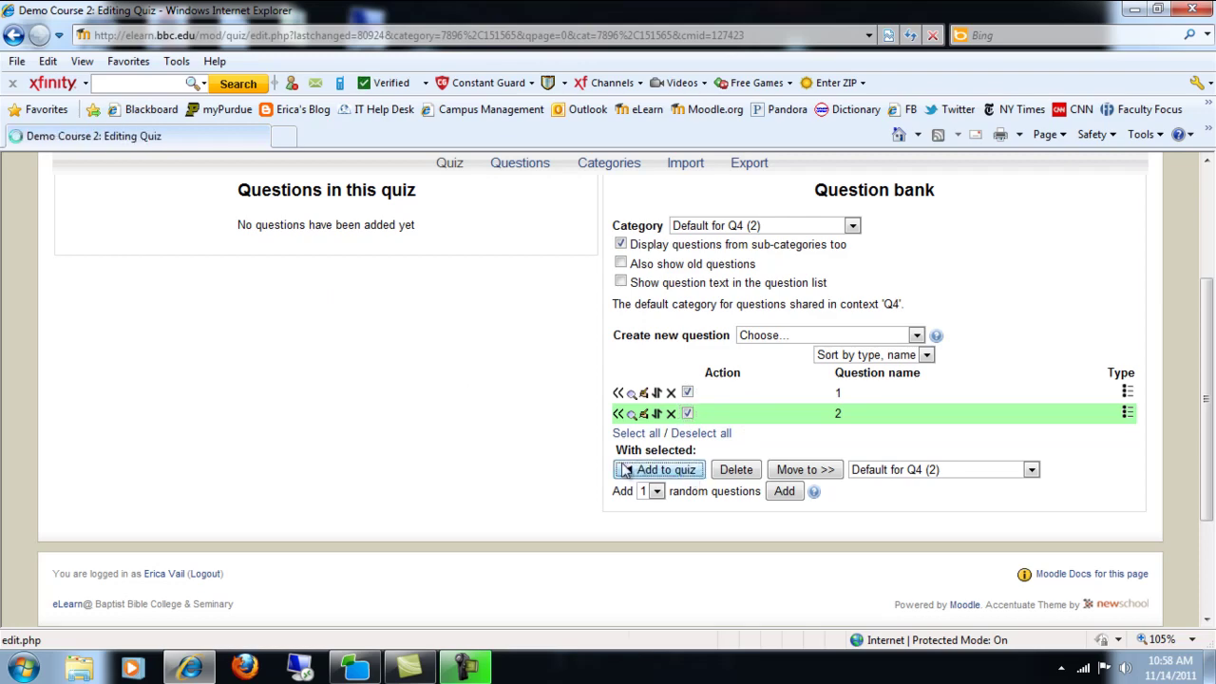
# Preview the quiz and answer Baptist Bible College and Seminary for question 1 and Pennsylvania for question 2
pyautogui.scroll(-3, 450, 432)
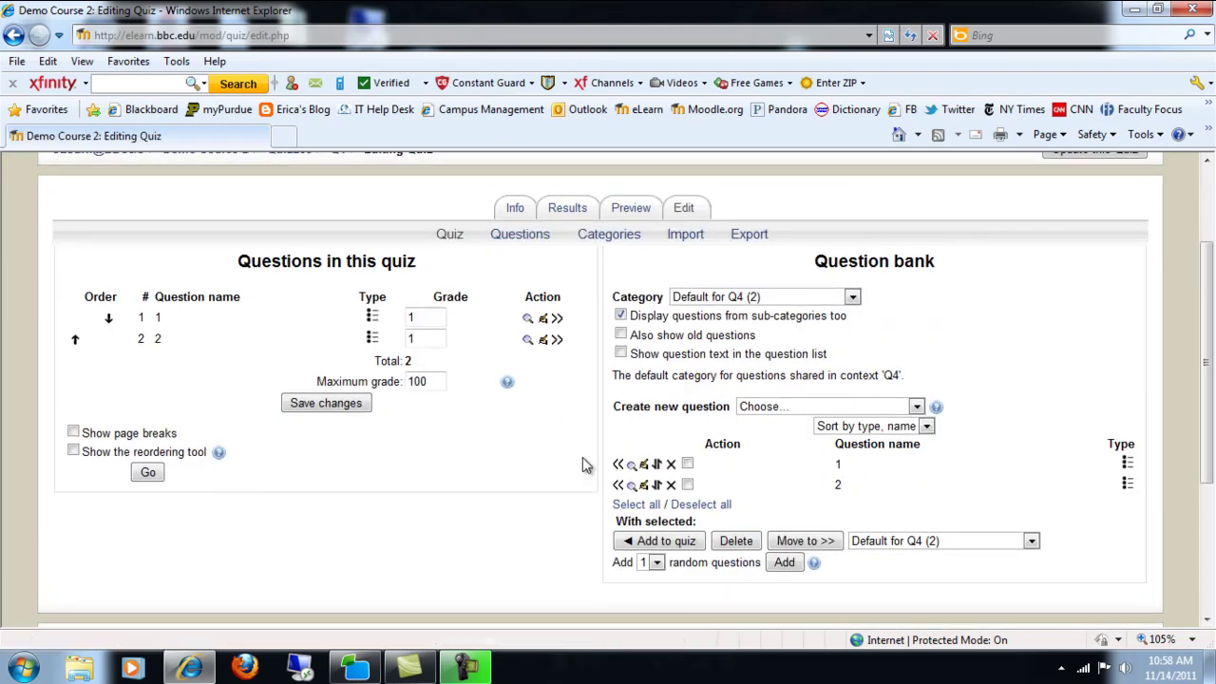
pyautogui.scroll(1, 584, 466)
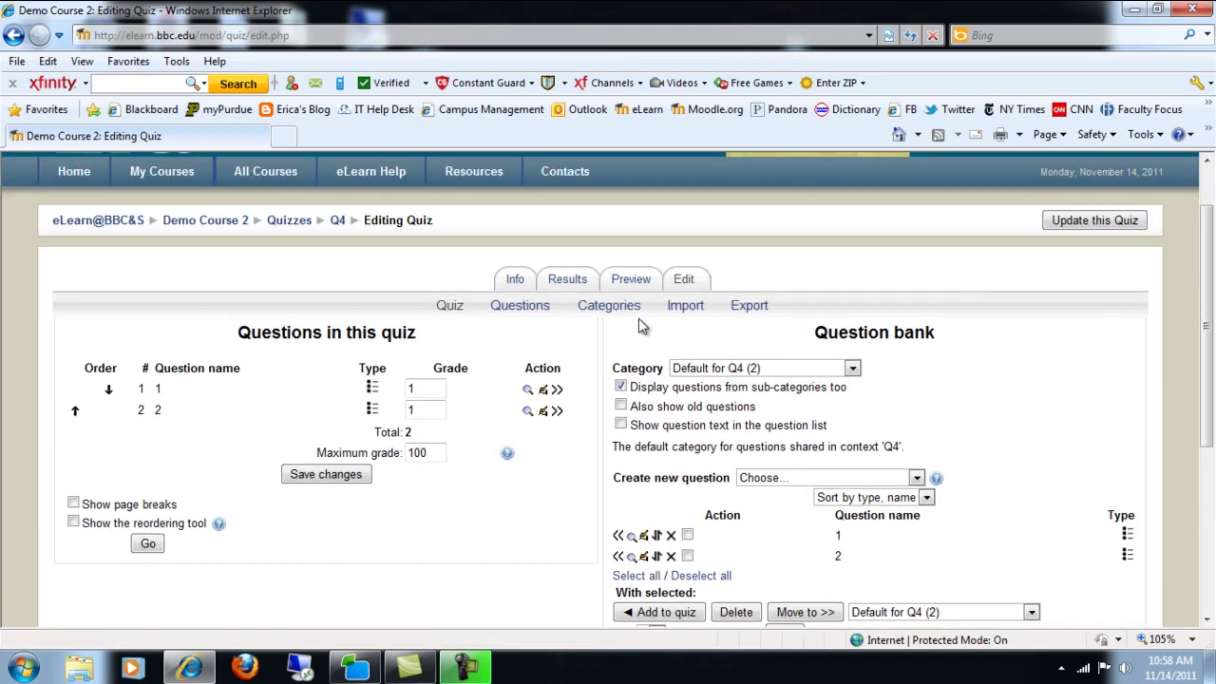
pyautogui.click(633, 281)
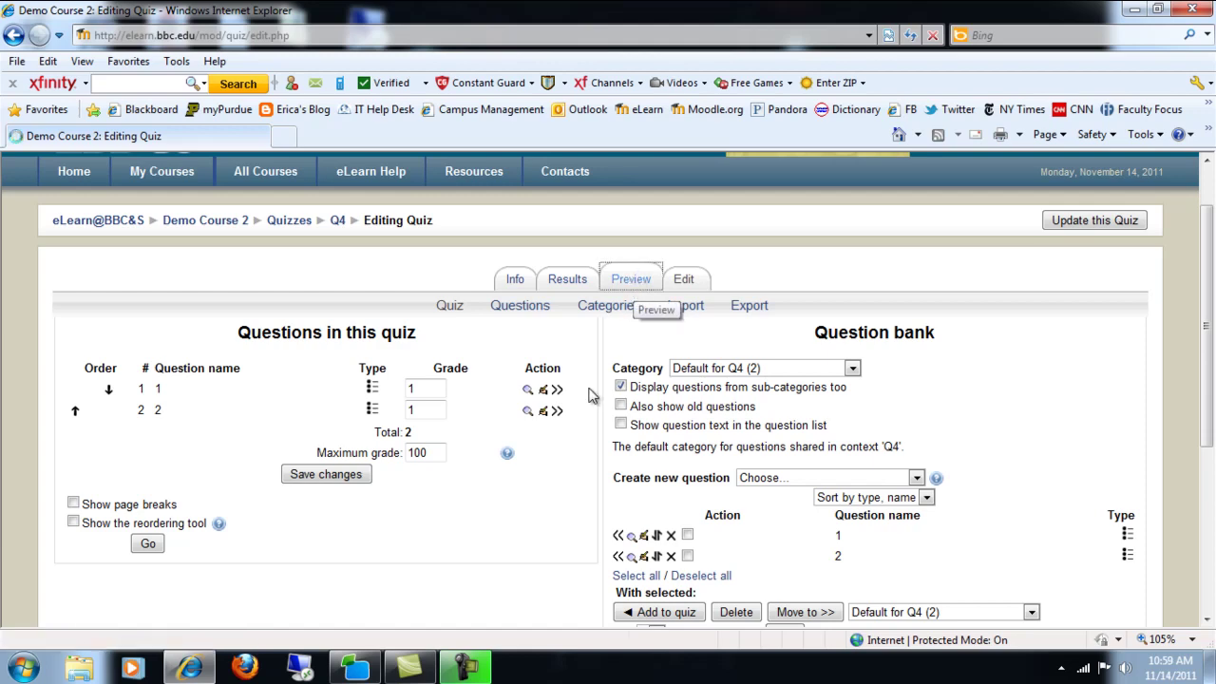
pyautogui.scroll(-3, 617, 536)
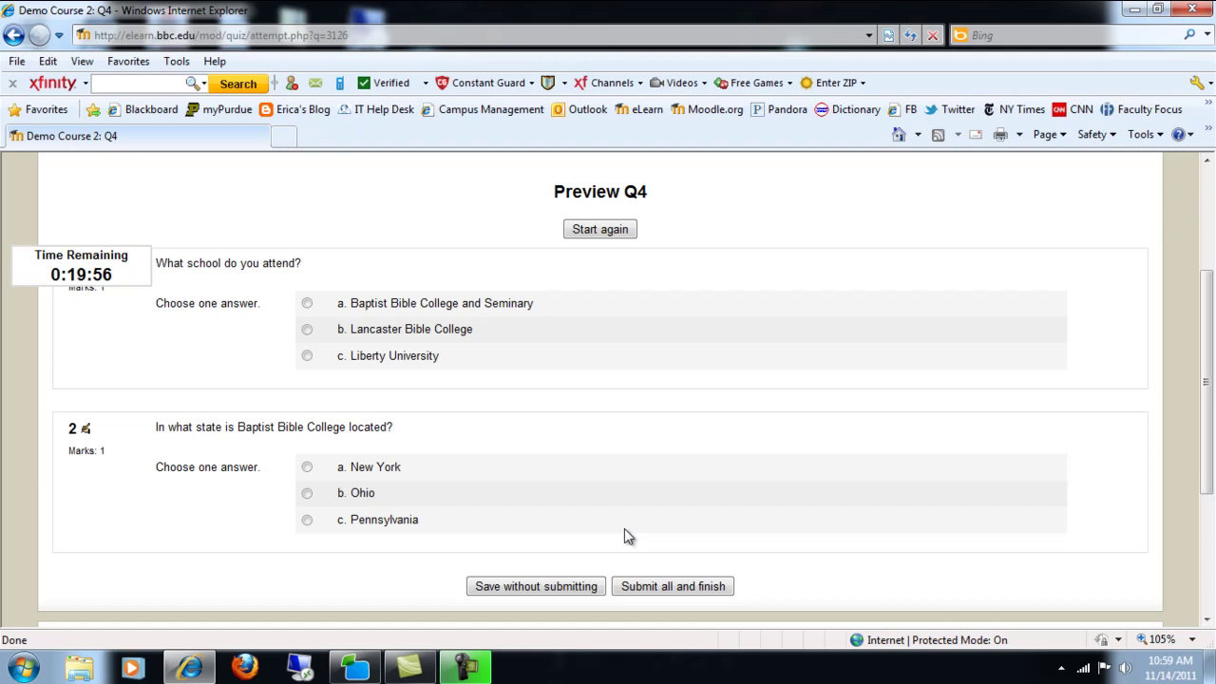
pyautogui.click(308, 304)
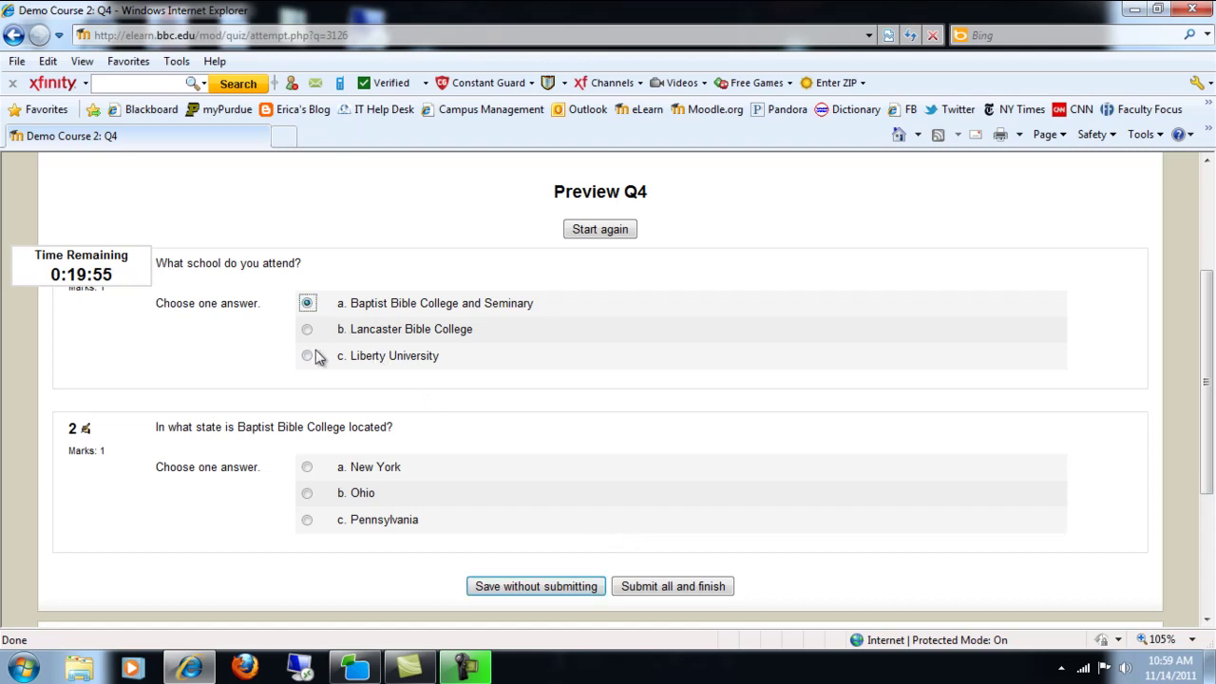
pyautogui.click(309, 521)
# Submit and finish the preview attempt, confirm closing it, and review the graded answers
pyautogui.click(673, 586)
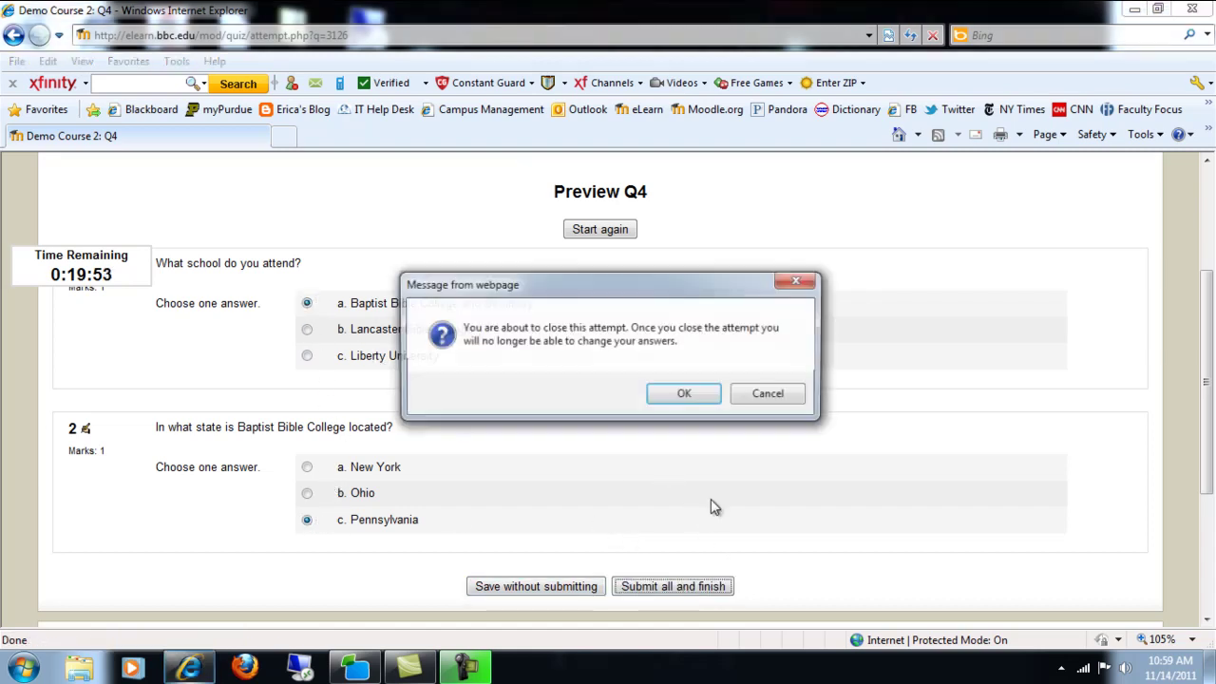
pyautogui.click(686, 397)
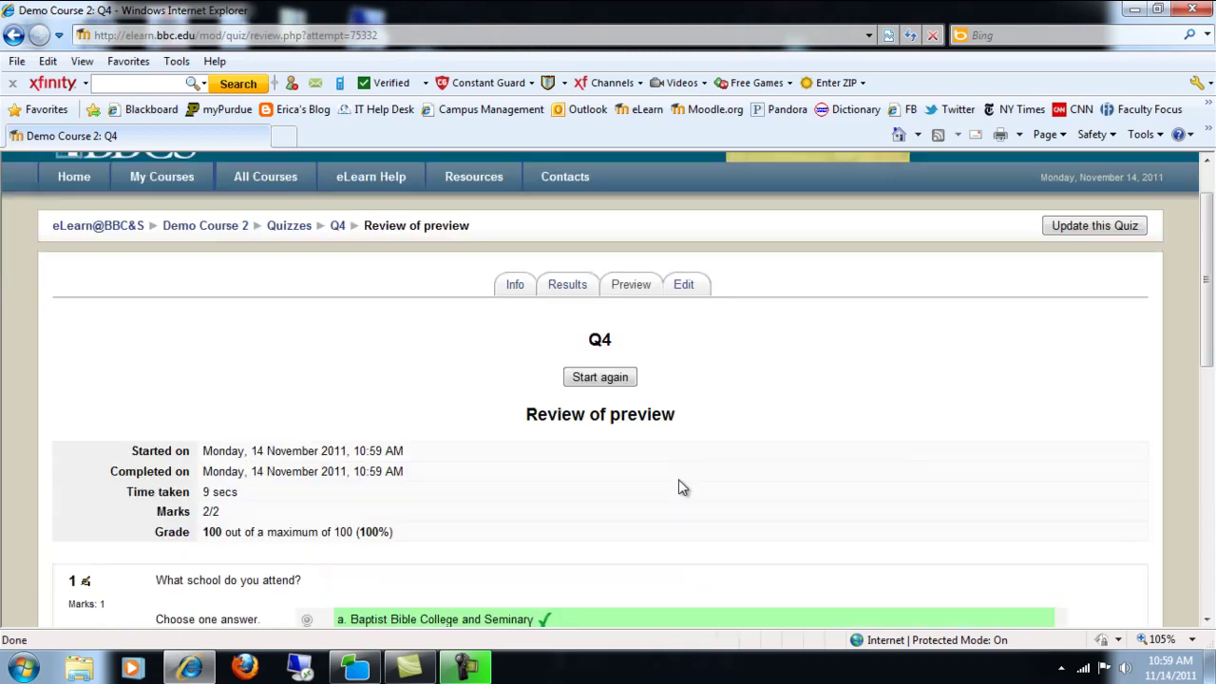
pyautogui.scroll(-5, 679, 480)
pyautogui.scroll(-1, 683, 488)
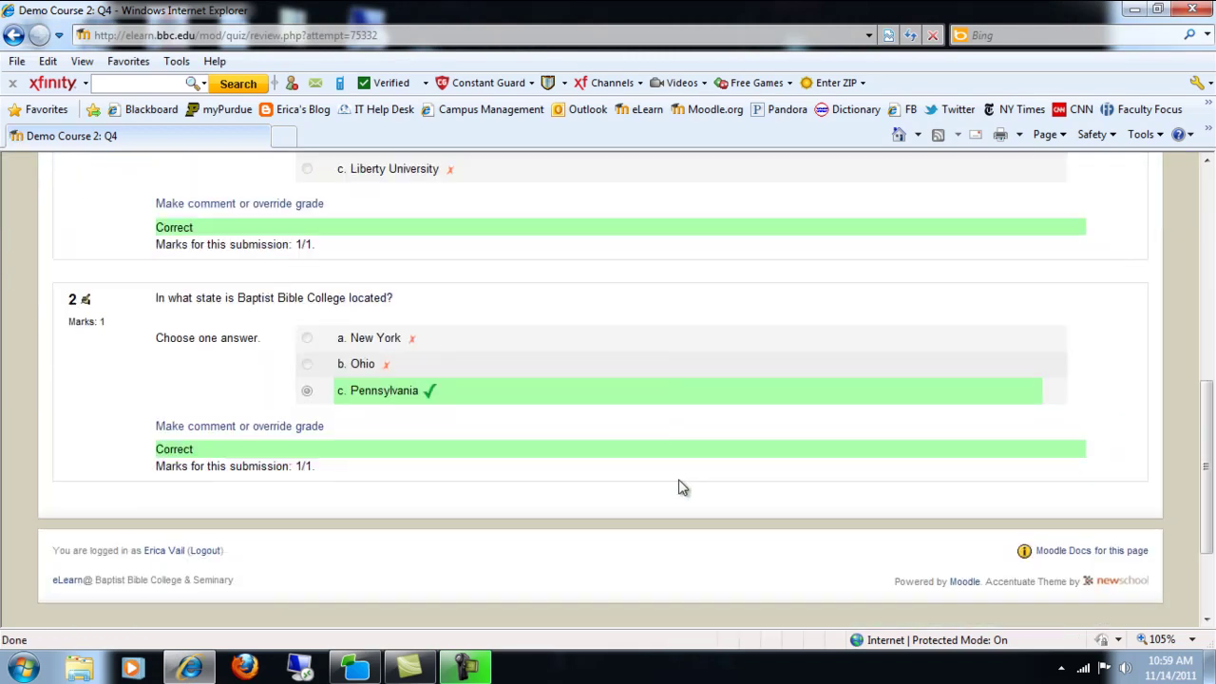
pyautogui.scroll(3, 682, 488)
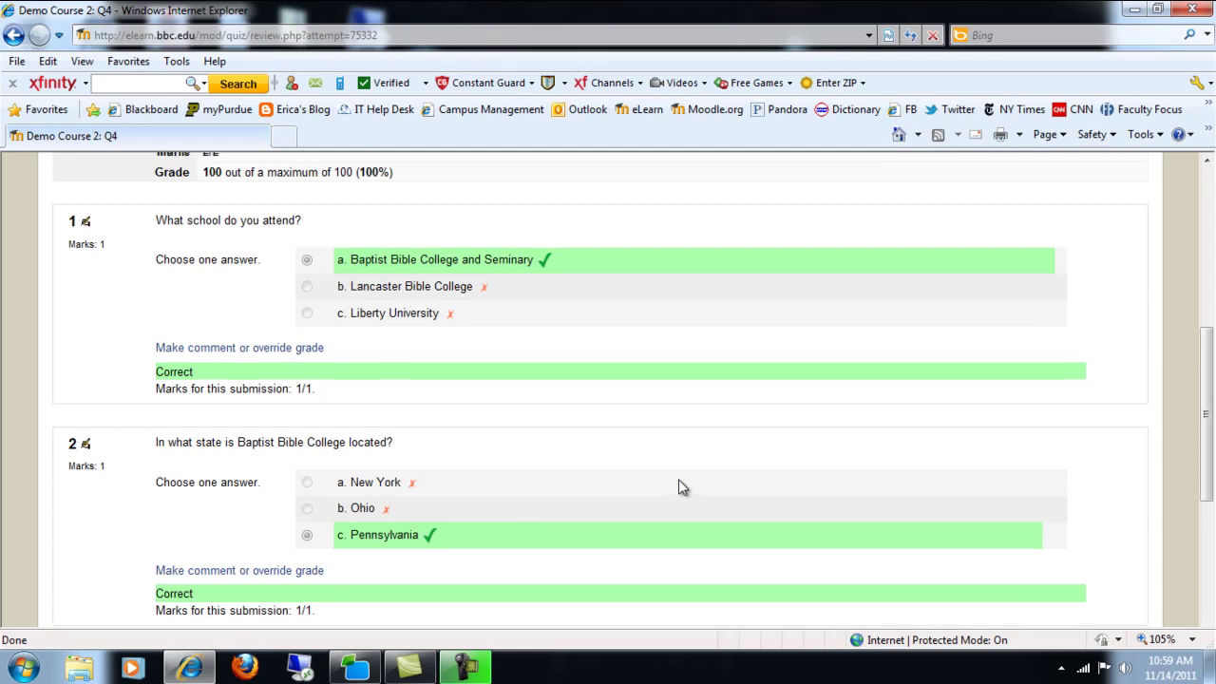
pyautogui.scroll(9, 679, 487)
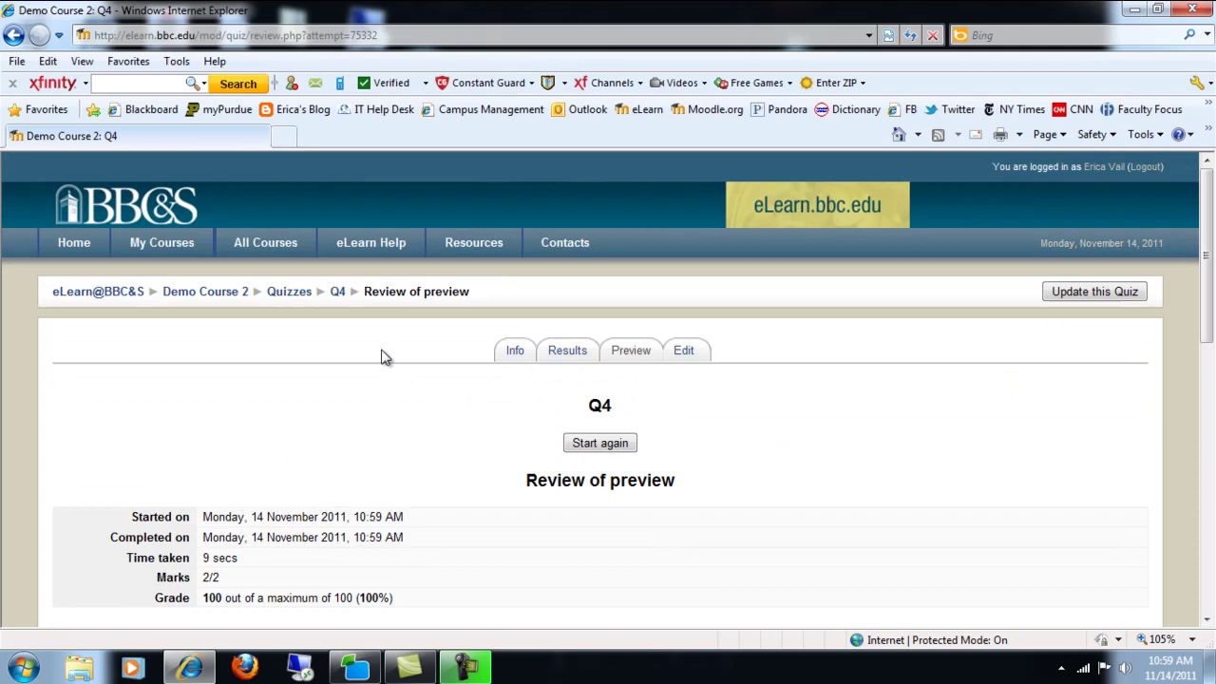
# Return to the course's list of quizzes and open Q4 for editing
pyautogui.click(339, 292)
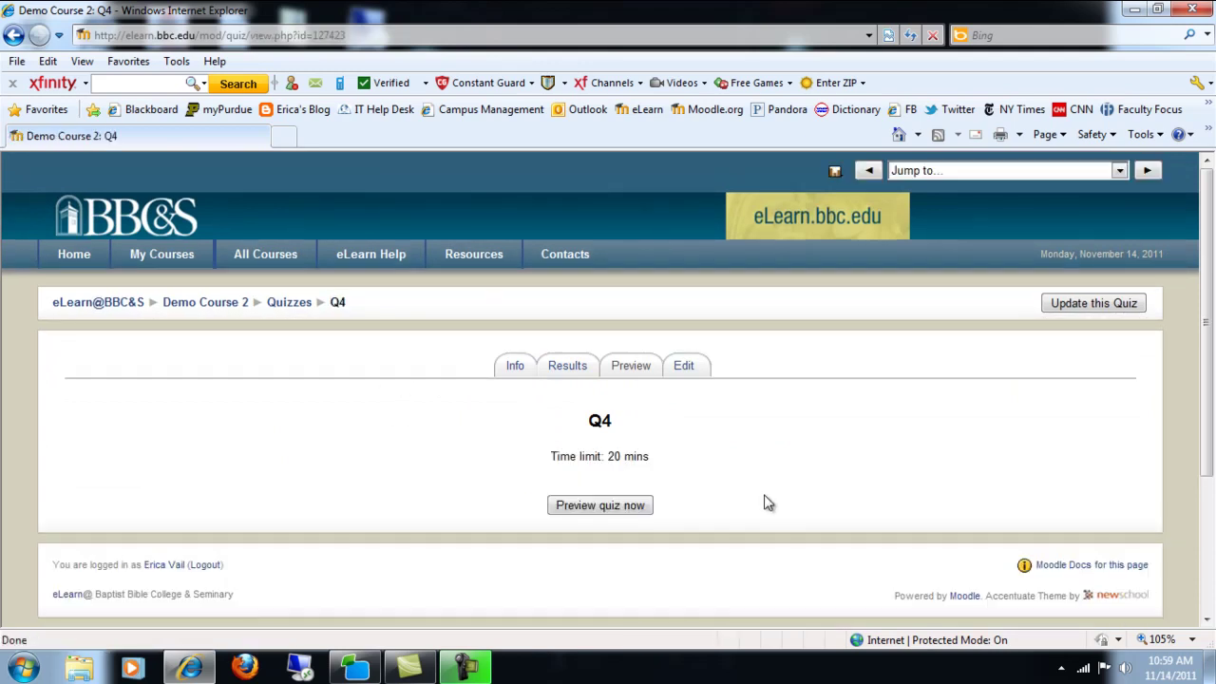
pyautogui.click(283, 304)
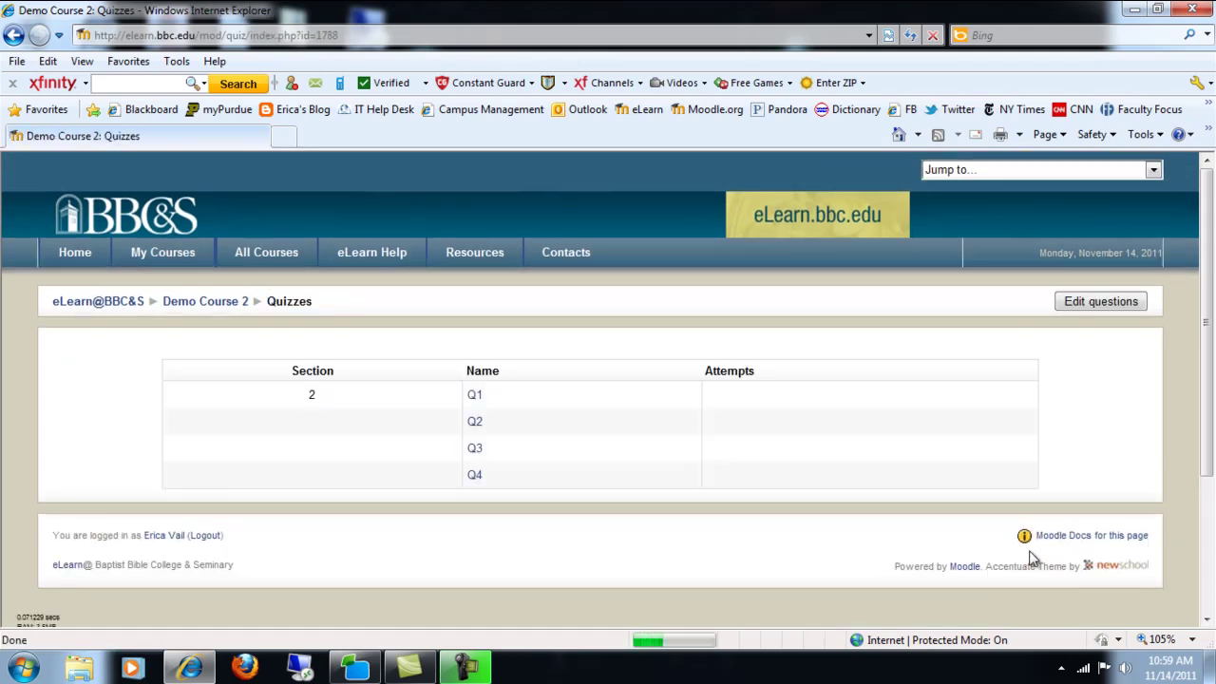
pyautogui.click(476, 475)
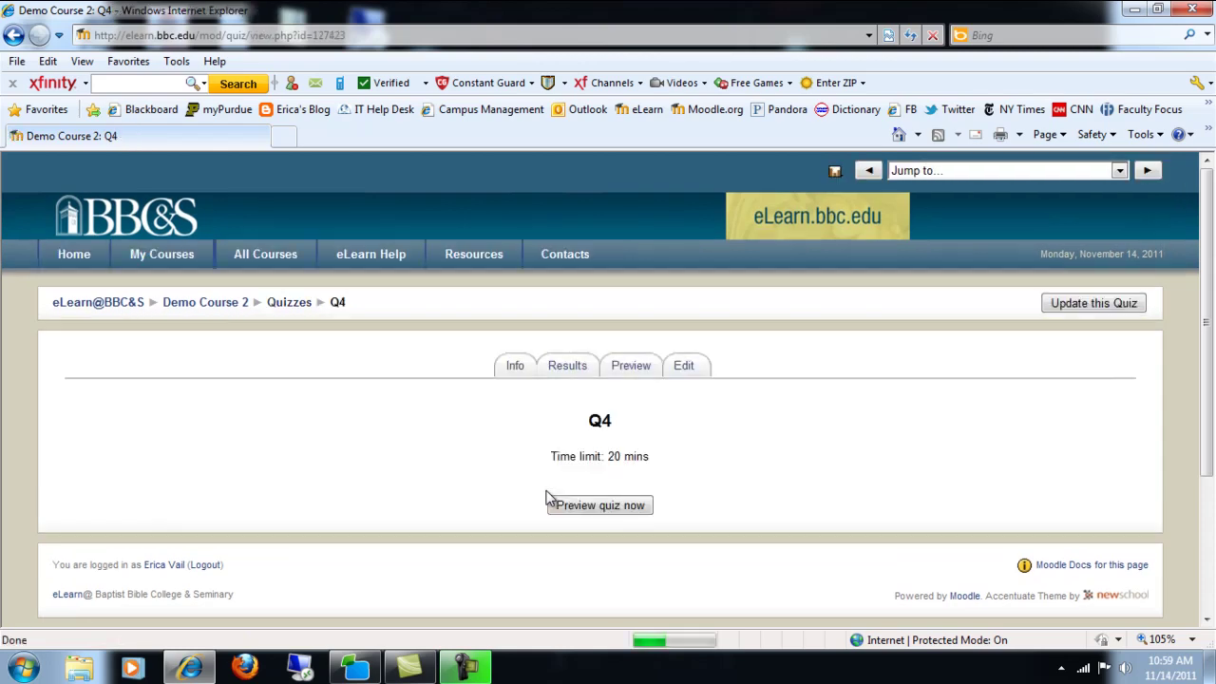
pyautogui.click(694, 371)
pyautogui.scroll(-2, 693, 440)
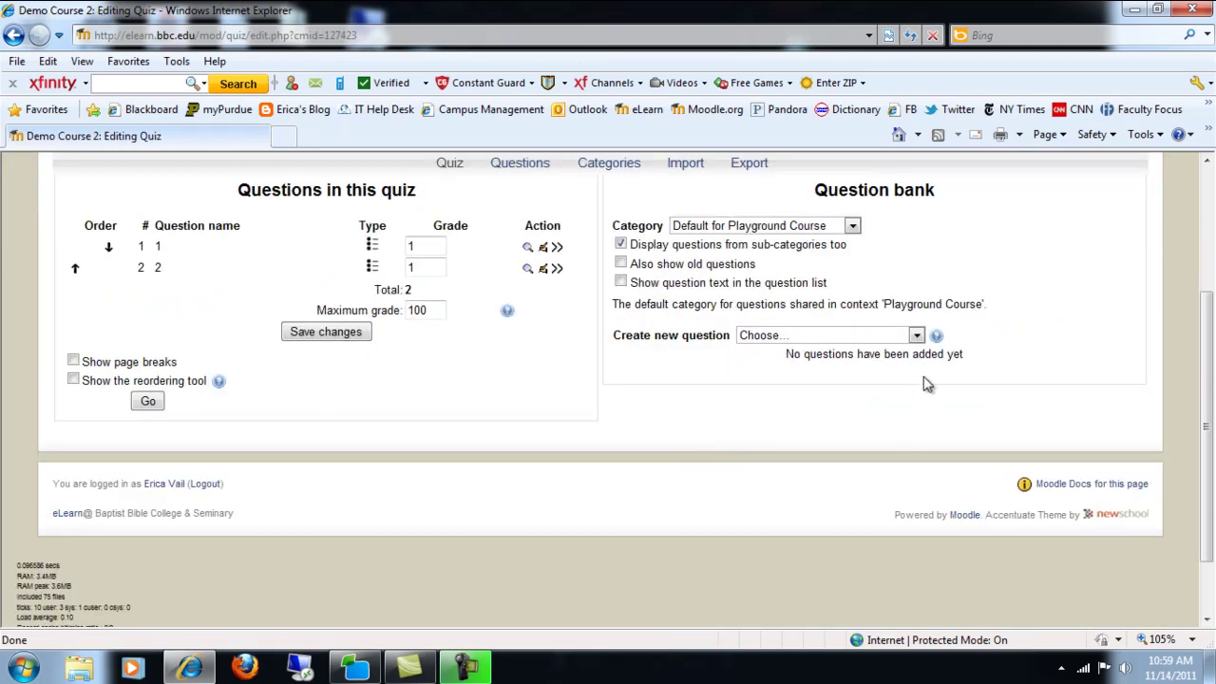
# Switch the question bank category to Default for Q4
pyautogui.click(916, 335)
pyautogui.click(918, 332)
pyautogui.click(853, 226)
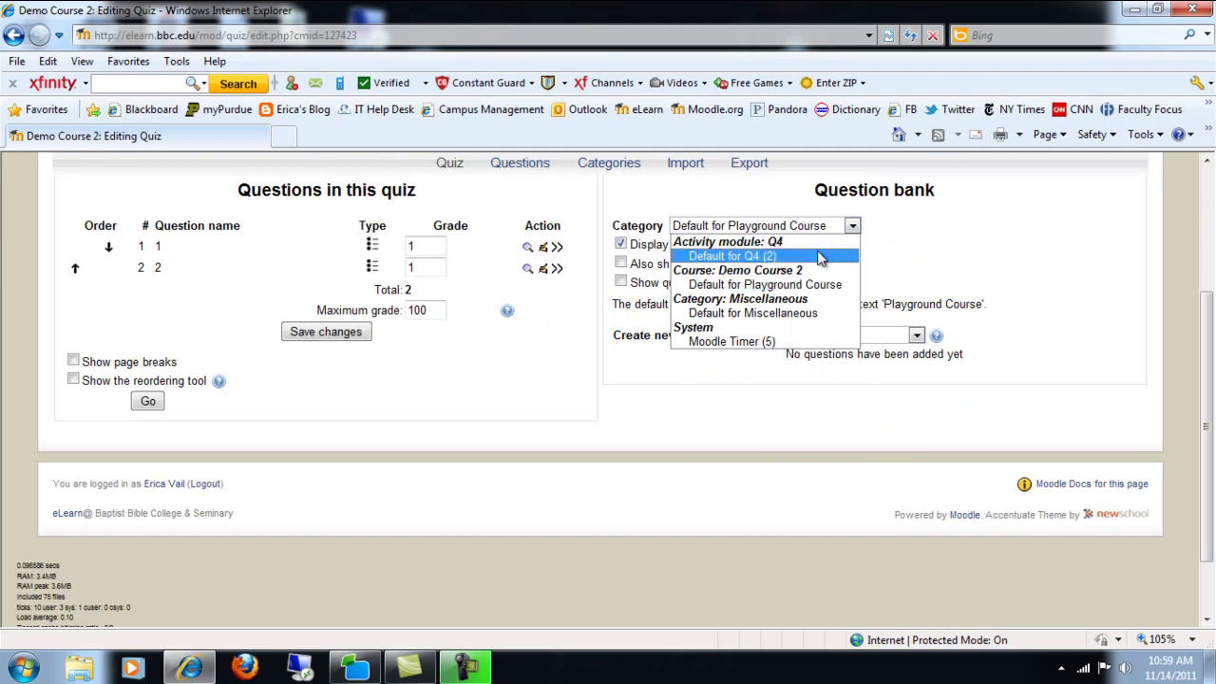
pyautogui.click(733, 256)
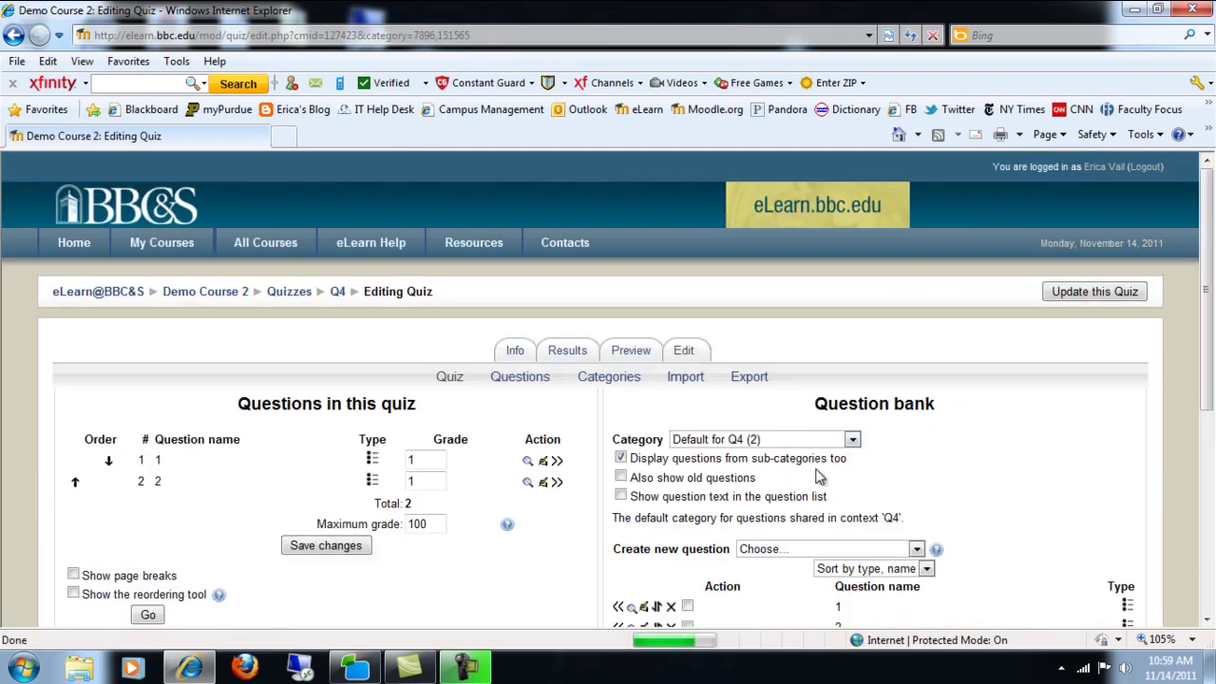
pyautogui.scroll(-3, 819, 477)
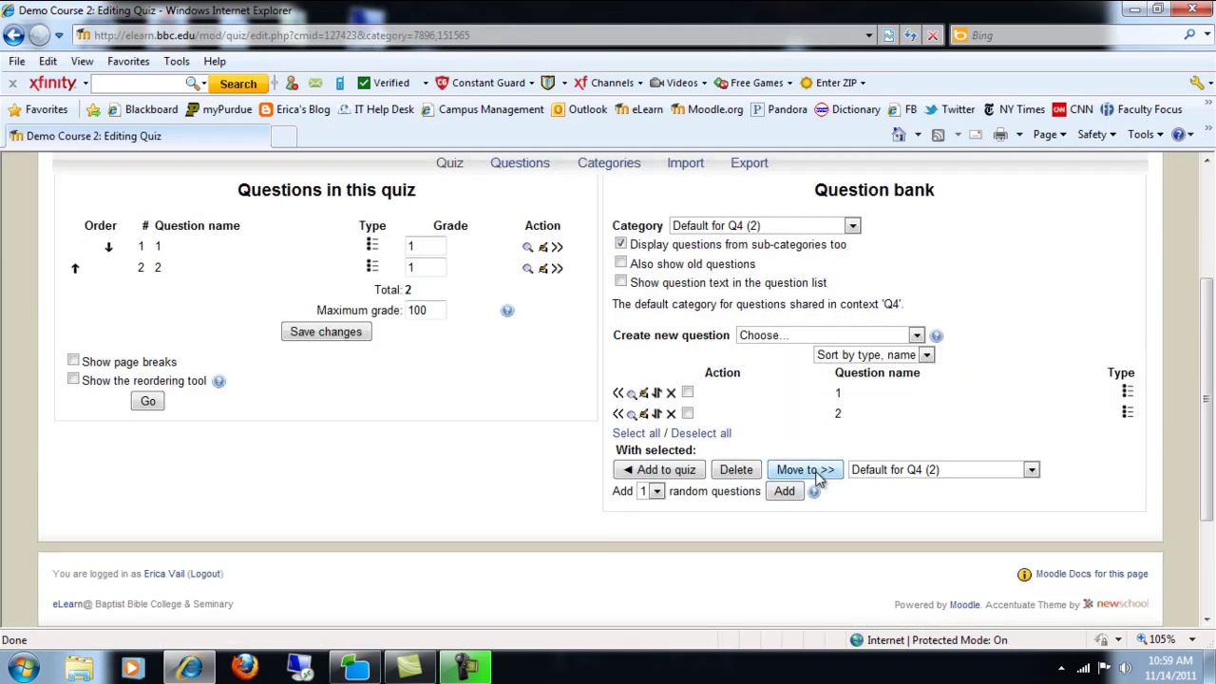
# Open question 1 for editing and enter "Good job!" as the feedback for Choice 1
pyautogui.click(646, 394)
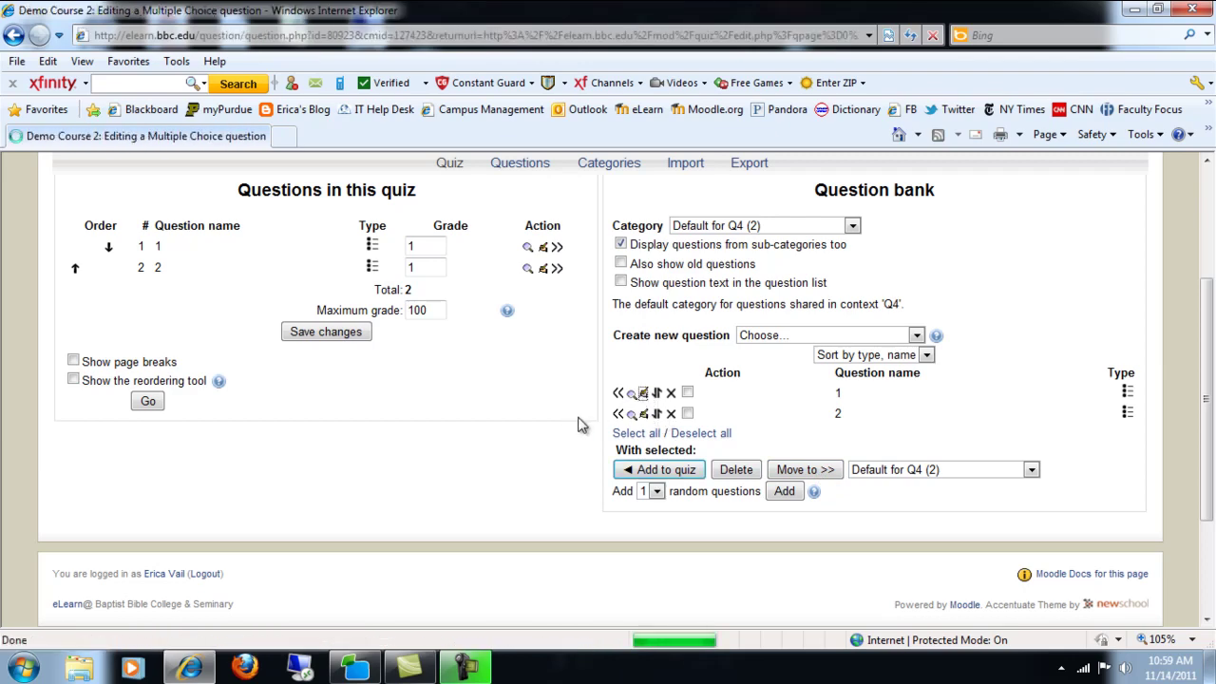
pyautogui.scroll(-3, 794, 478)
pyautogui.scroll(-12, 906, 491)
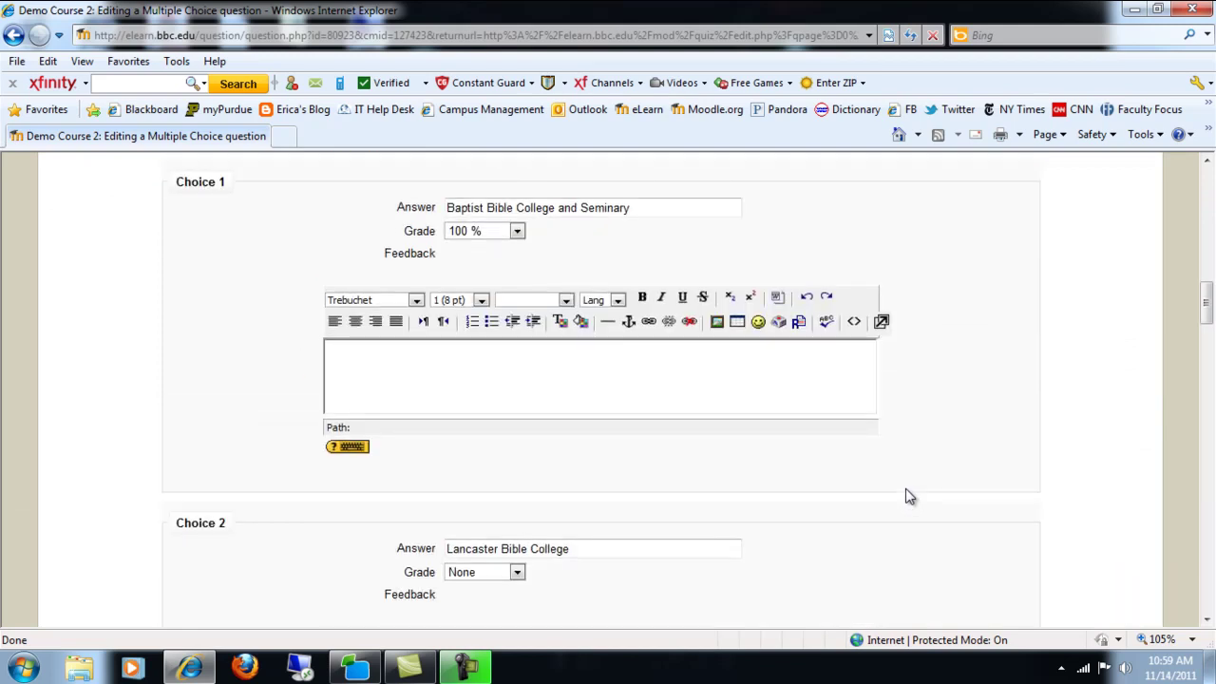
pyautogui.click(554, 387)
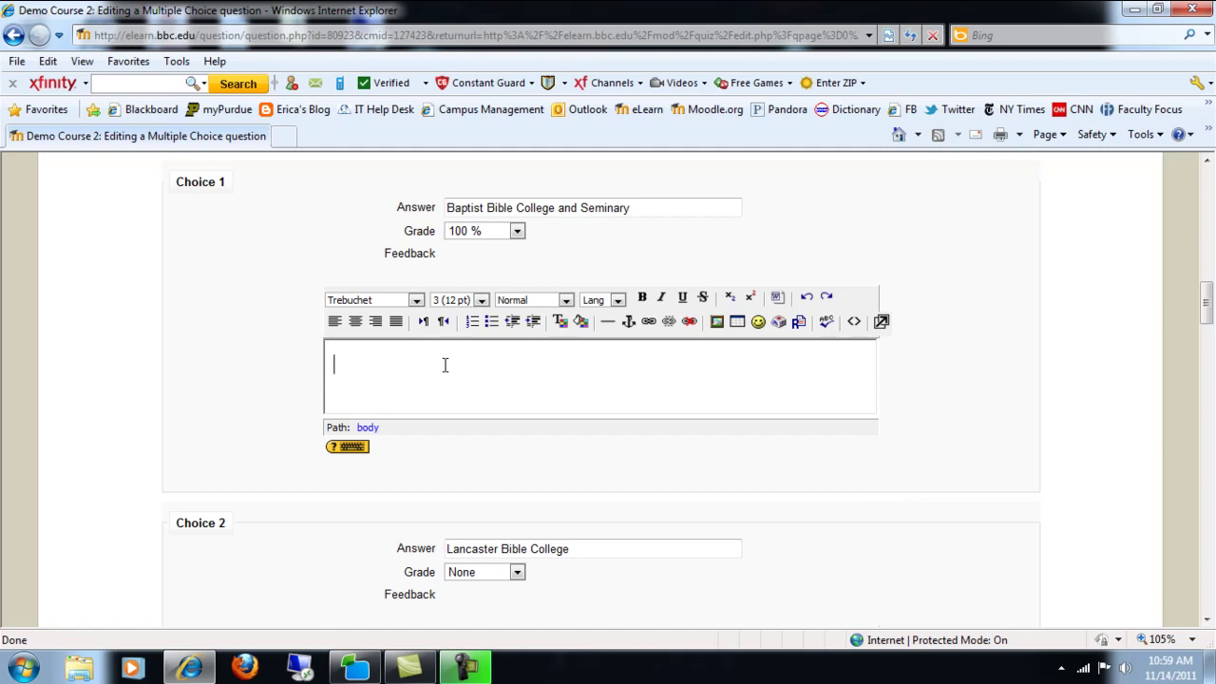
pyautogui.write('Good job!')
pyautogui.scroll(-3, 465, 380)
# Look over the feedback fields of the remaining choices and return to the quiz editing page without saving question 1
pyautogui.click(528, 517)
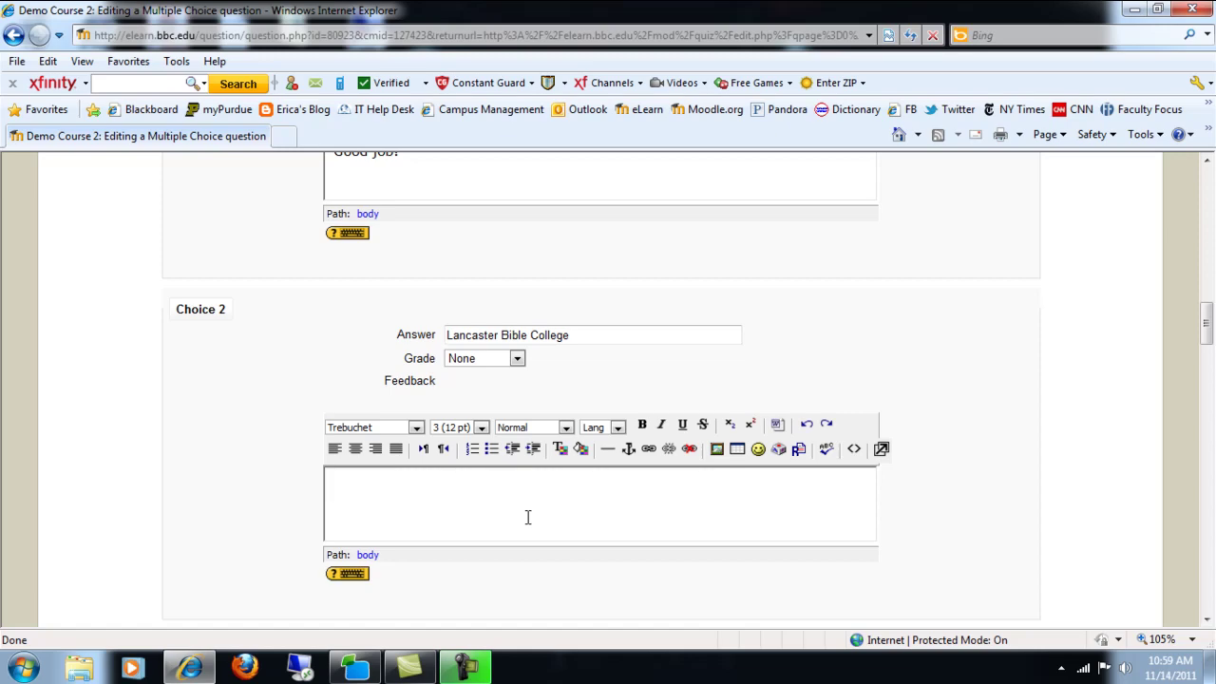
pyautogui.scroll(-5, 181, 437)
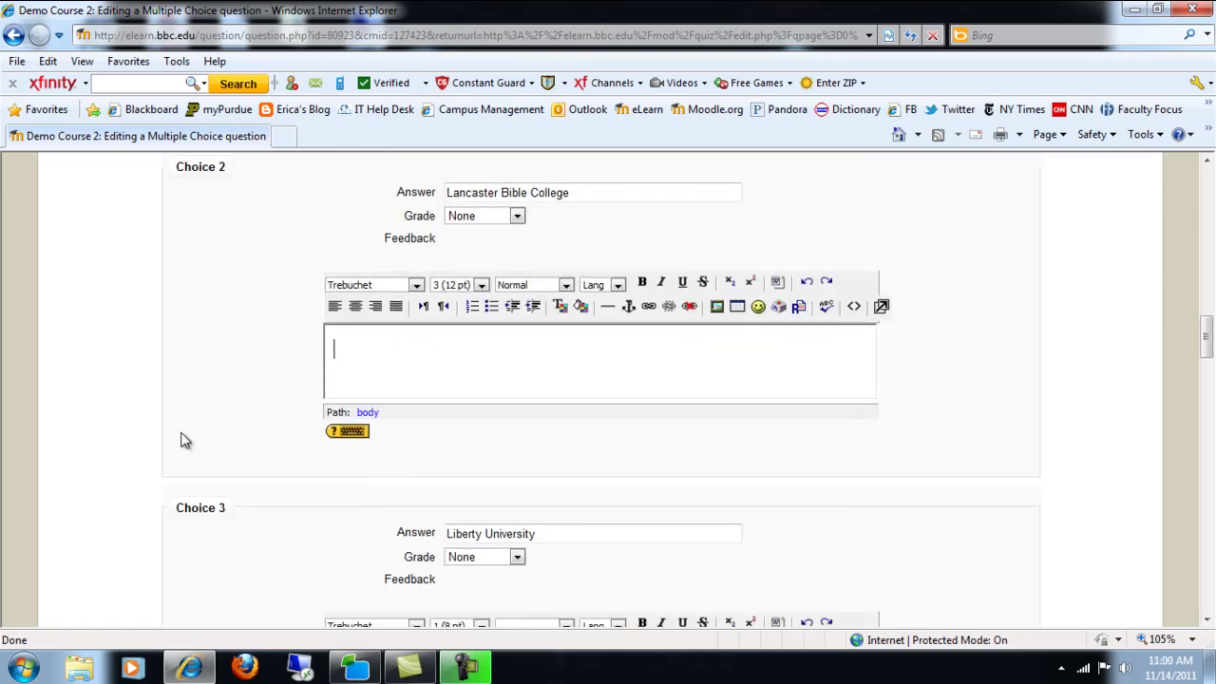
pyautogui.scroll(-8, 181, 443)
pyautogui.scroll(20, 181, 443)
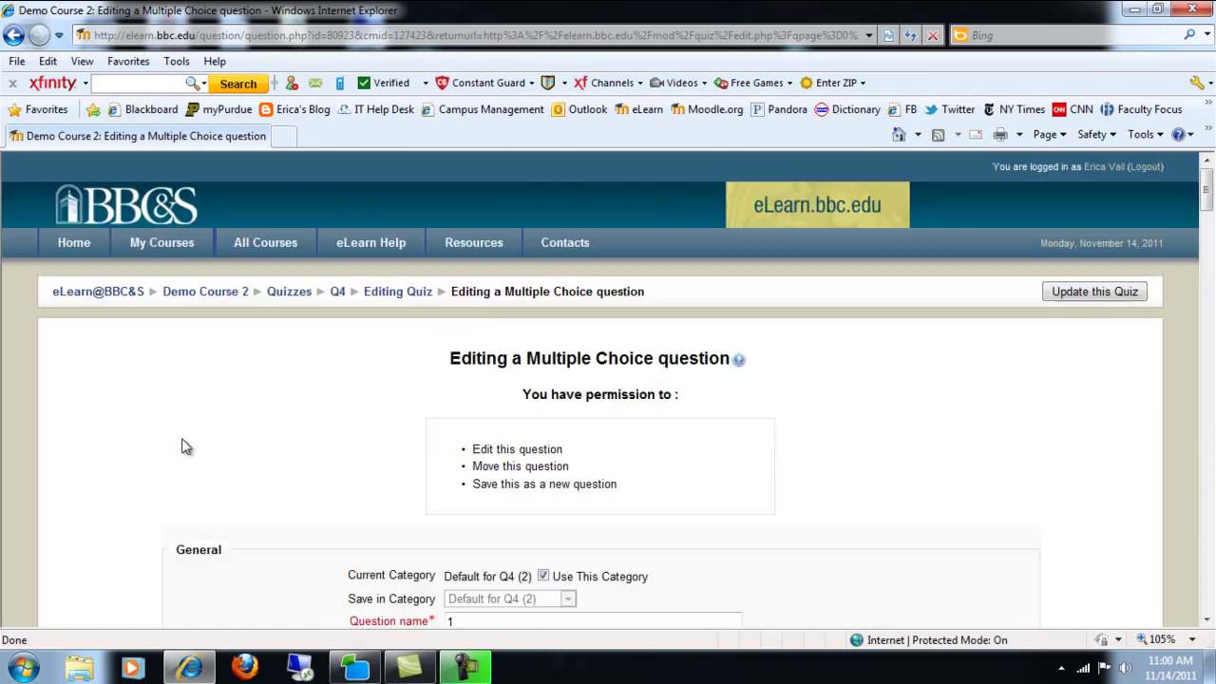
pyautogui.click(396, 294)
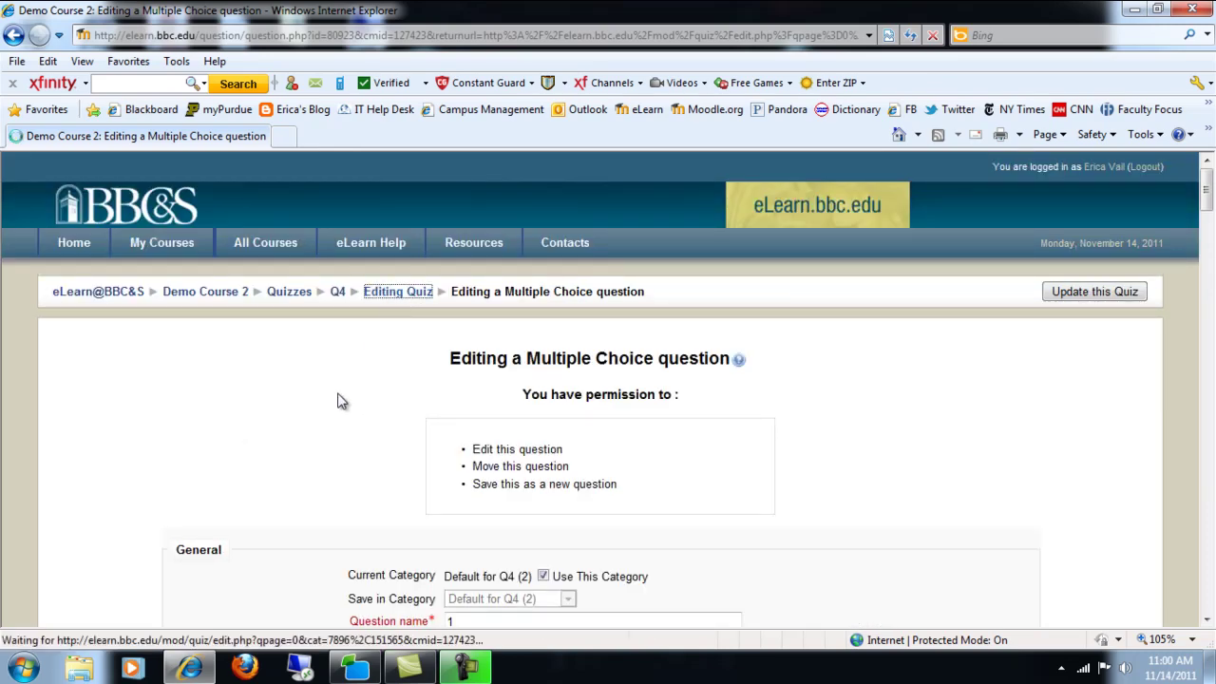
# Preview the Q4 quiz again and look over both questions
pyautogui.scroll(-1, 340, 399)
pyautogui.click(635, 277)
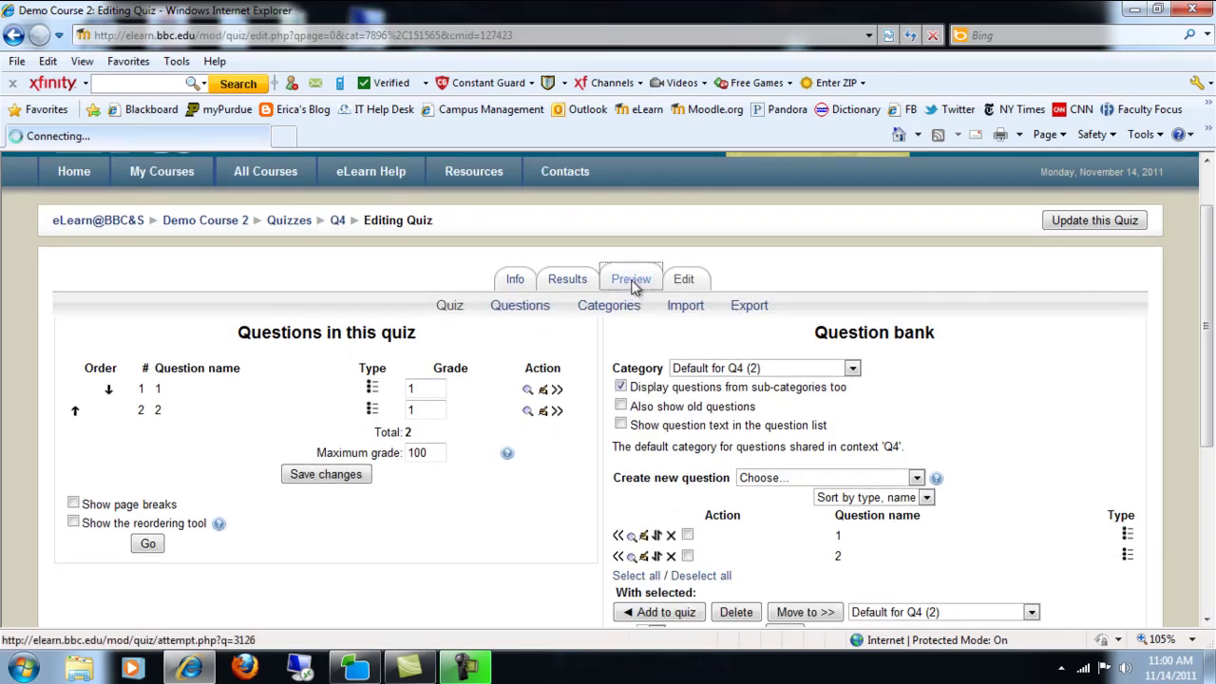
pyautogui.scroll(-8, 552, 504)
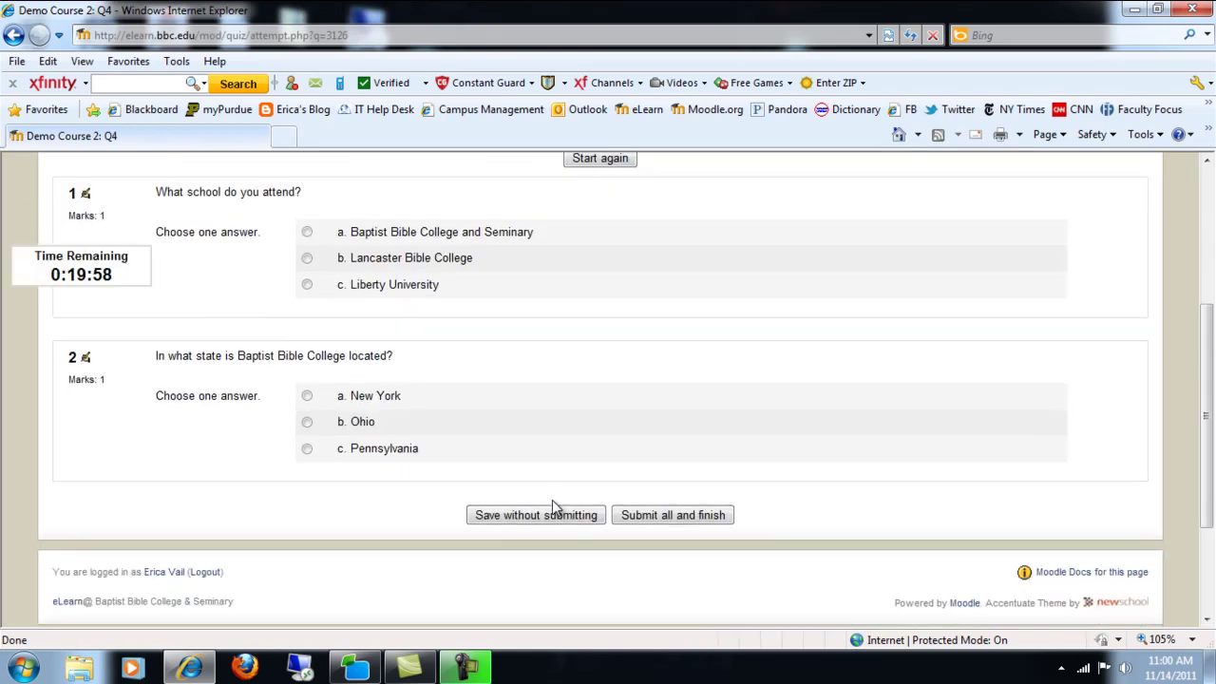
pyautogui.scroll(8, 817, 554)
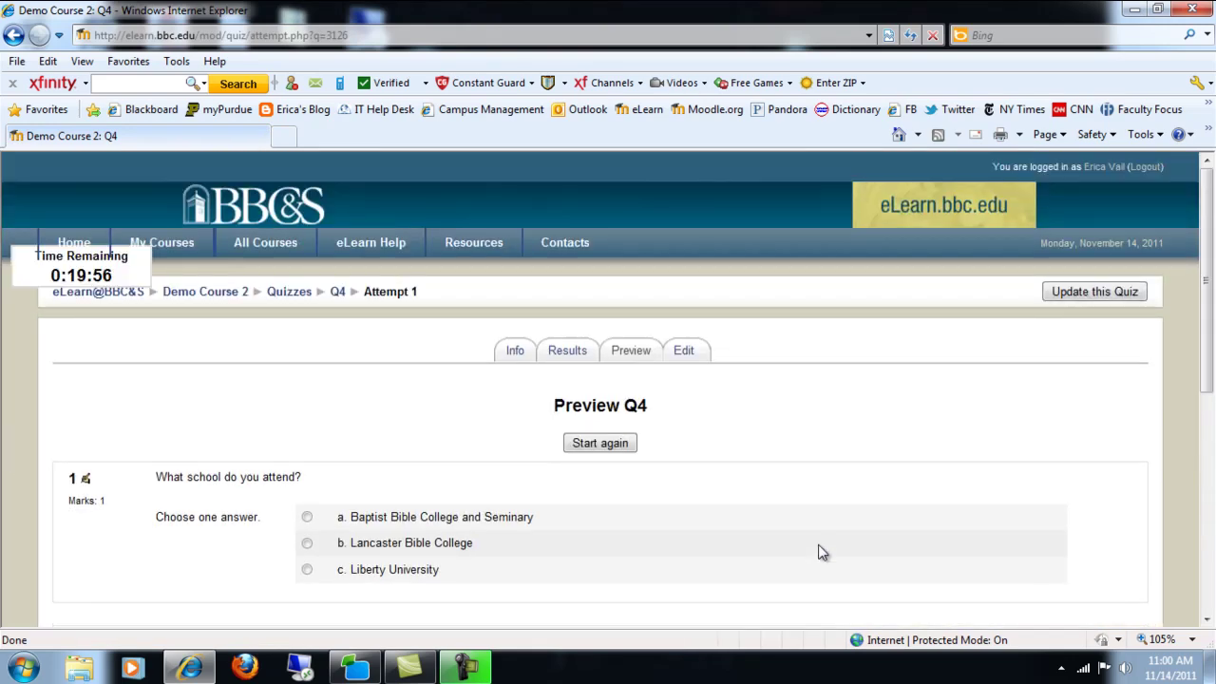